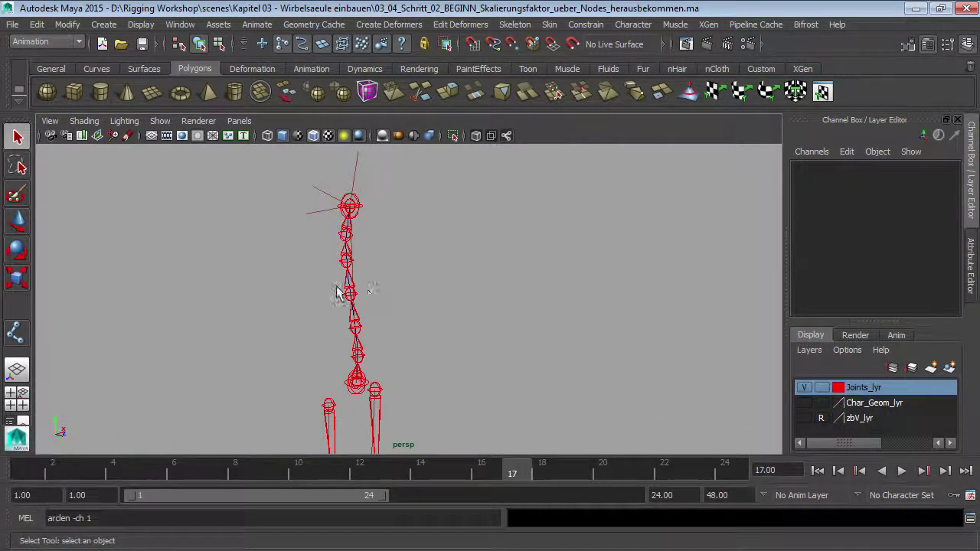
- Select the upper spine joints and orbit around the skeleton to inspect it, then open the Window menu
{"action": "left_click", "coordinate": [347, 264]}
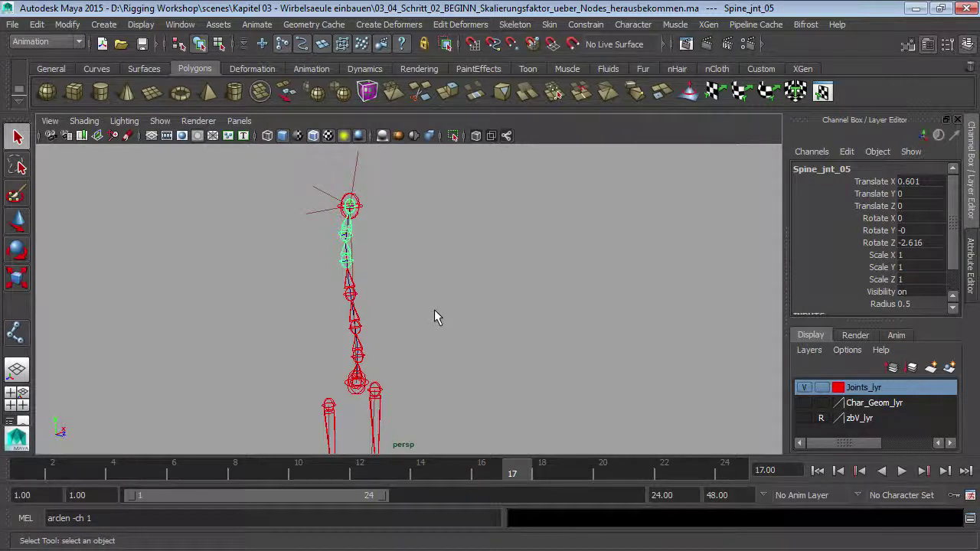
{"action": "middle_click_drag", "start_coordinate": [438, 313], "coordinate": [455, 315], "text": "alt"}
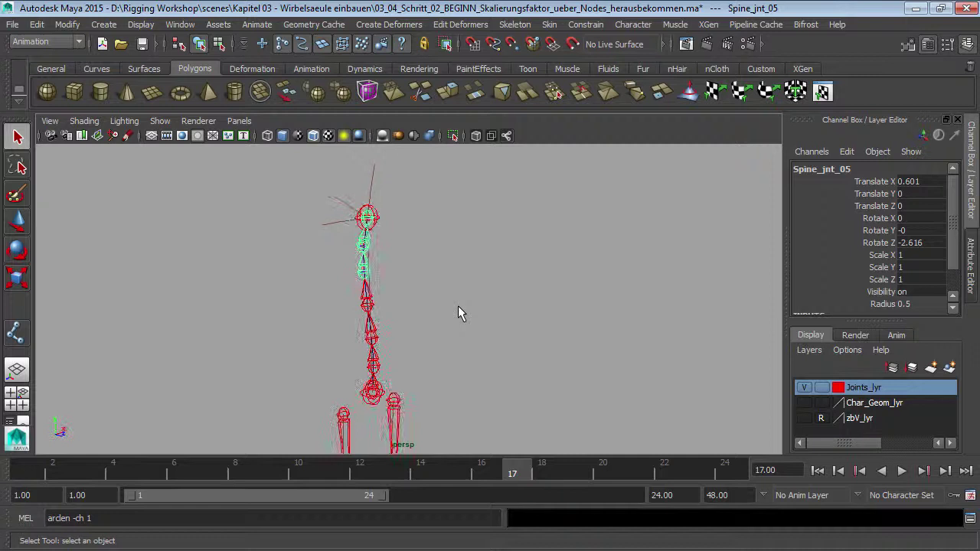
{"action": "left_click", "coordinate": [461, 316]}
{"action": "mouse_move", "coordinate": [461, 315]}
{"action": "left_mouse_down", "text": "alt"}
{"action": "mouse_move", "coordinate": [401, 307]}
{"action": "mouse_move", "coordinate": [317, 186]}
{"action": "mouse_move", "coordinate": [290, 330]}
{"action": "mouse_move", "coordinate": [315, 342]}
{"action": "left_mouse_up", "text": "alt"}
{"action": "left_click", "coordinate": [180, 24]}
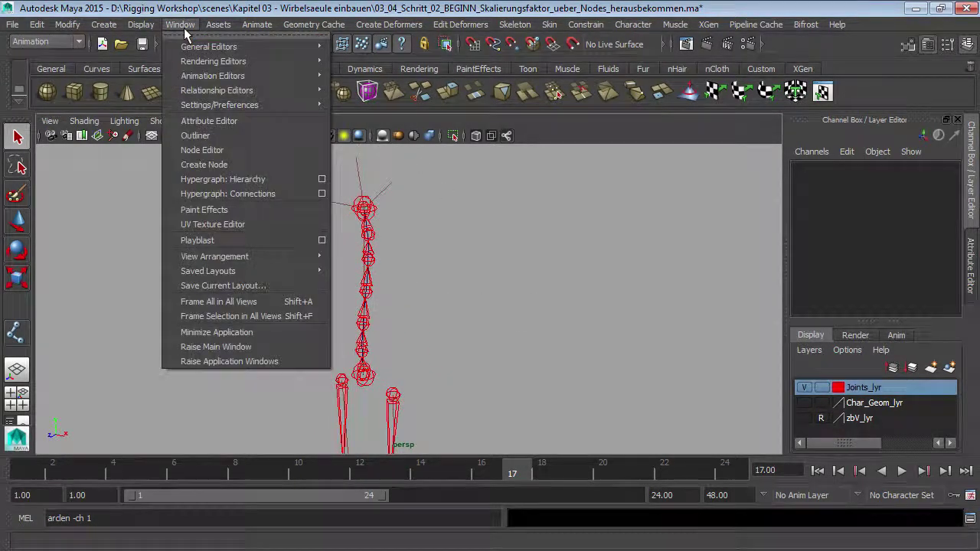
- Open the Node Editor and enlarge its window
{"action": "left_click", "coordinate": [207, 150]}
{"action": "left_click_drag", "start_coordinate": [408, 157], "coordinate": [323, 104]}
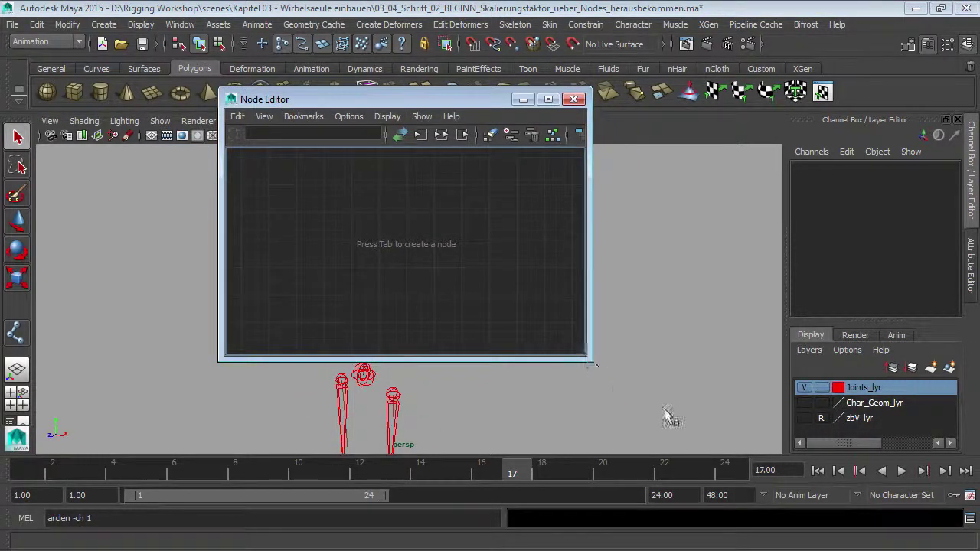
{"action": "mouse_move", "coordinate": [591, 360]}
{"action": "left_mouse_down"}
{"action": "mouse_move", "coordinate": [610, 393]}
{"action": "mouse_move", "coordinate": [701, 443]}
{"action": "left_mouse_up"}
{"action": "left_click_drag", "start_coordinate": [497, 98], "coordinate": [514, 97]}
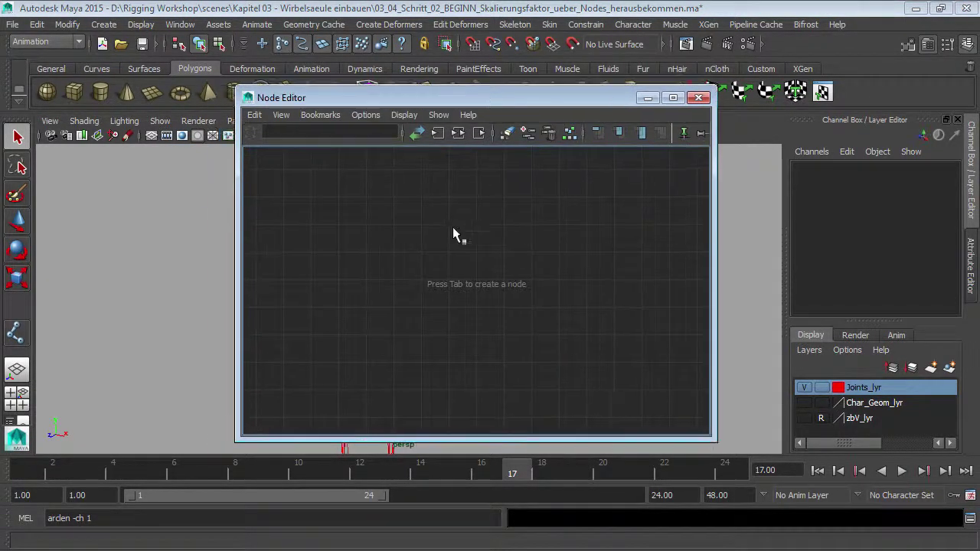
- Create a condition node (condition1) from the Node Editor's Tab search field
{"action": "key", "text": "Tab"}
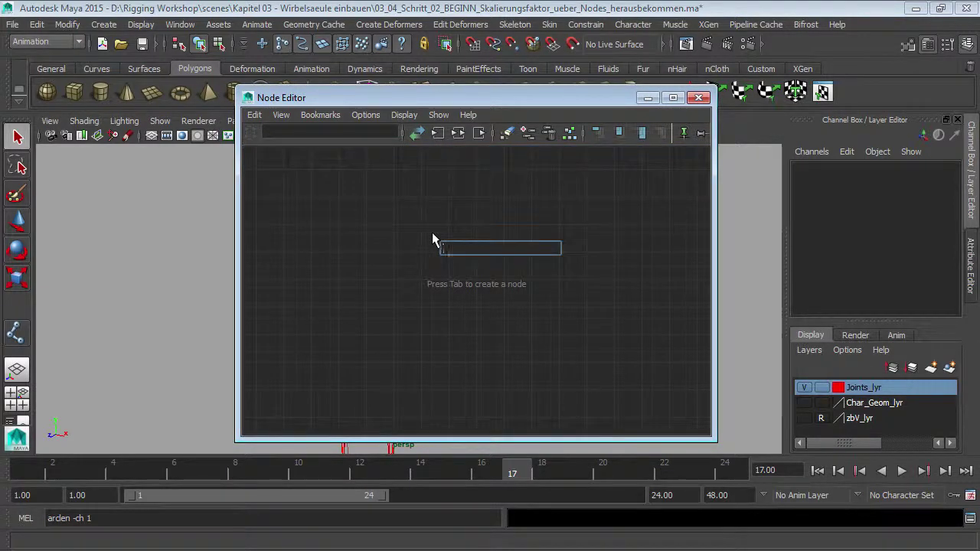
{"action": "type", "text": "Cond"}
{"action": "key", "text": "Return"}
{"action": "key", "text": "Down"}
{"action": "key", "text": "Return"}
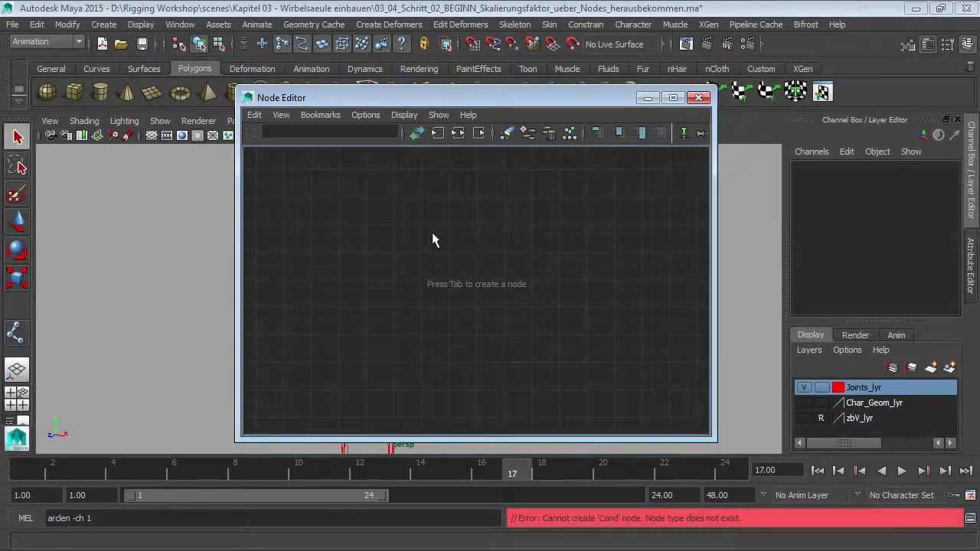
{"action": "key", "text": "Tab"}
{"action": "type", "text": "cond"}
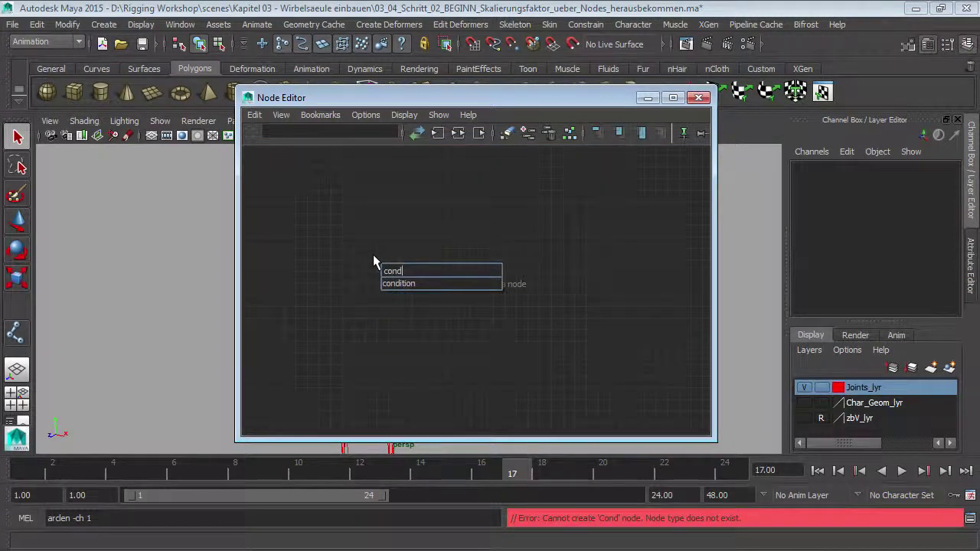
{"action": "key", "text": "Down"}
{"action": "key", "text": "Return"}
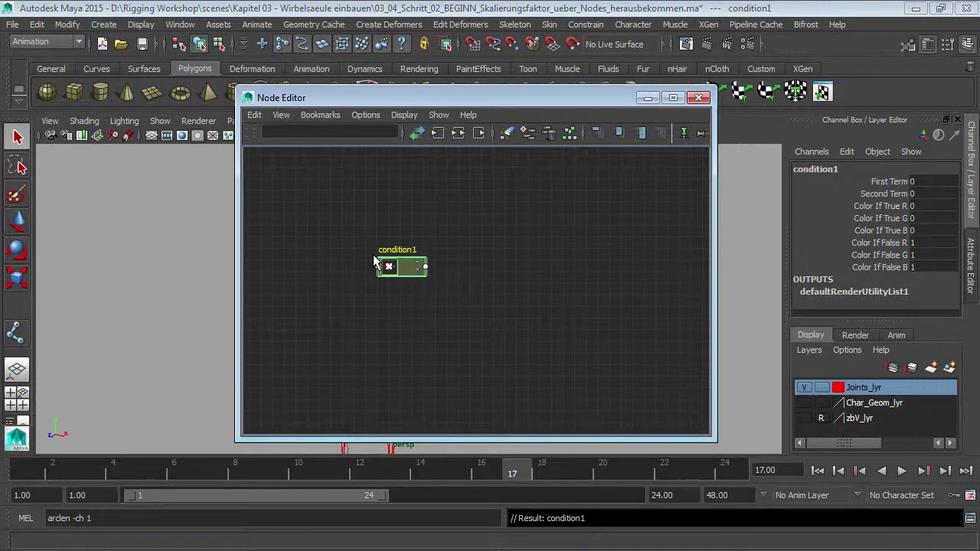
- Deselect condition1 and create a multiplyDivide node
{"action": "scroll", "coordinate": [373, 248], "scroll_direction": "up", "scroll_amount": 2}
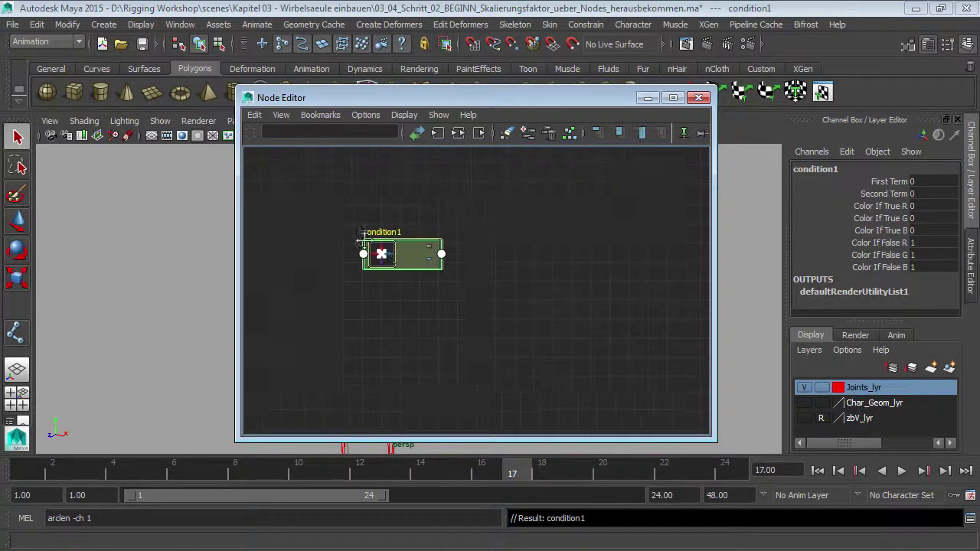
{"action": "left_click", "coordinate": [362, 325]}
{"action": "key", "text": "Tab"}
{"action": "type", "text": "mul"}
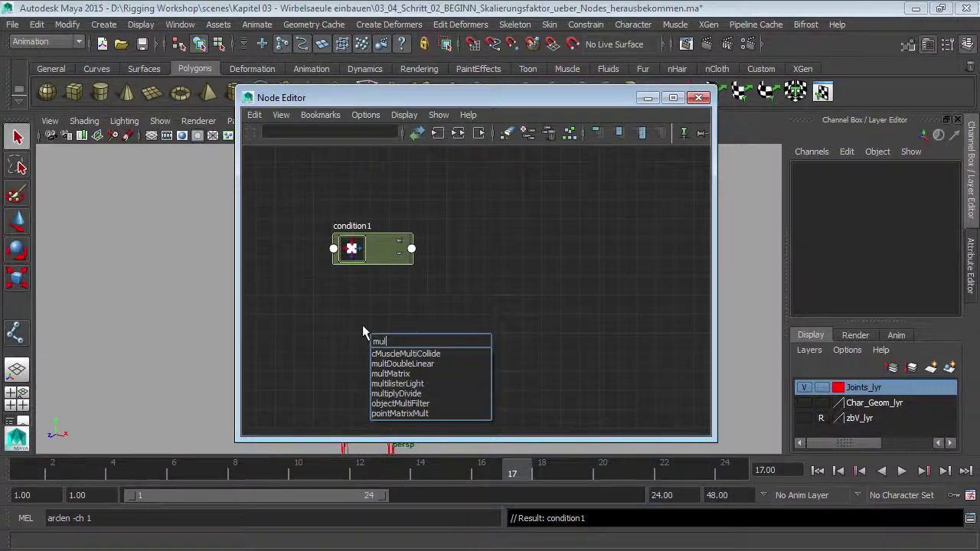
{"action": "type", "text": "tip"}
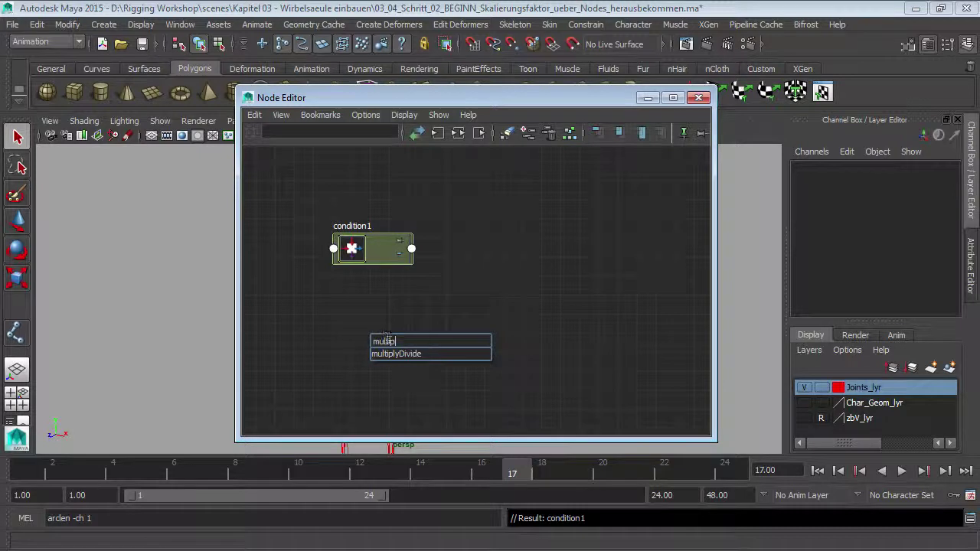
{"action": "key", "text": "Return"}
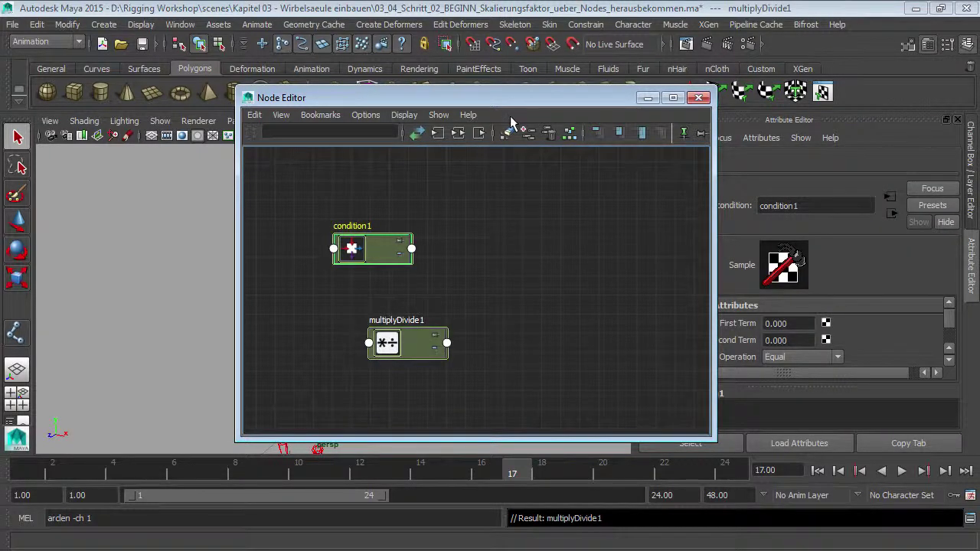
- Review condition1's Operation choices in the Attribute Editor, leaving it set to Equal
{"action": "left_click_drag", "start_coordinate": [515, 106], "coordinate": [419, 88]}
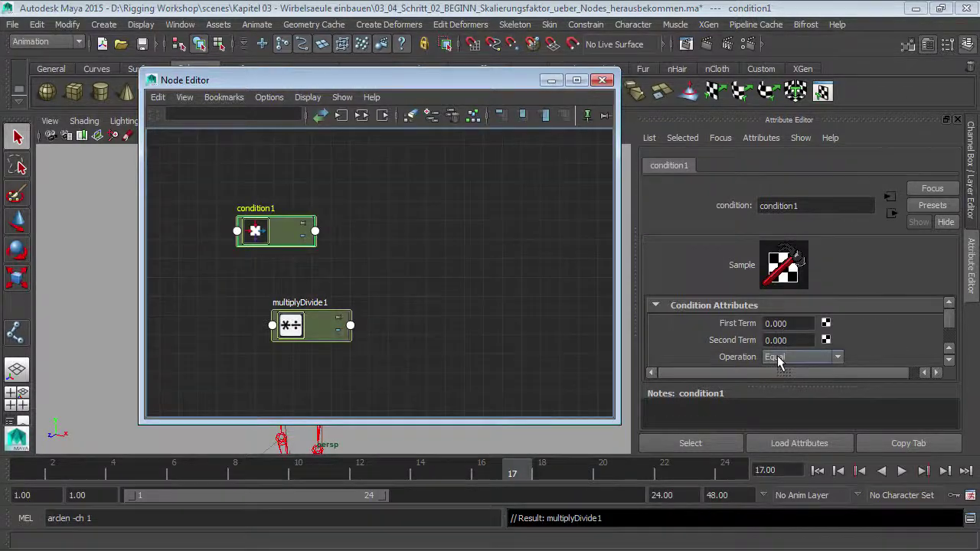
{"action": "left_click", "coordinate": [778, 358]}
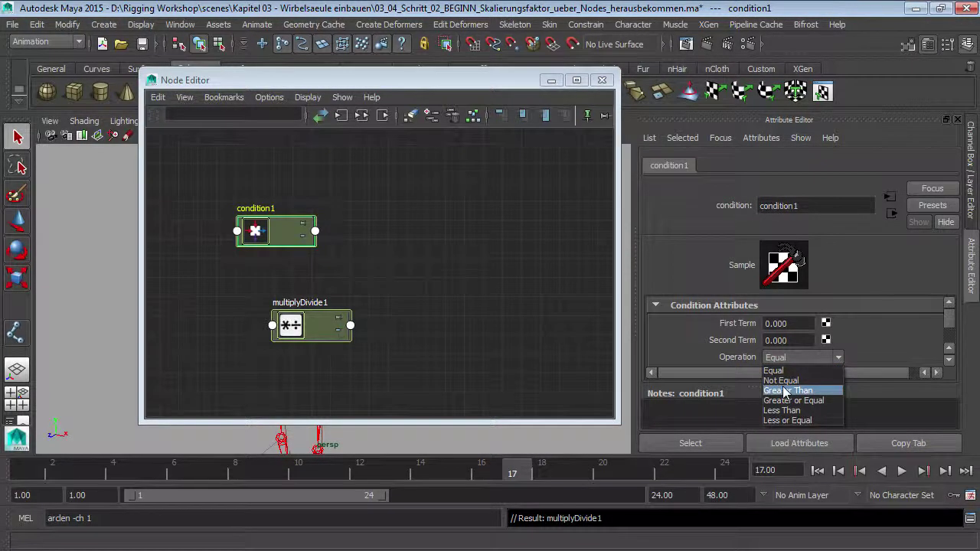
{"action": "left_click", "coordinate": [873, 345]}
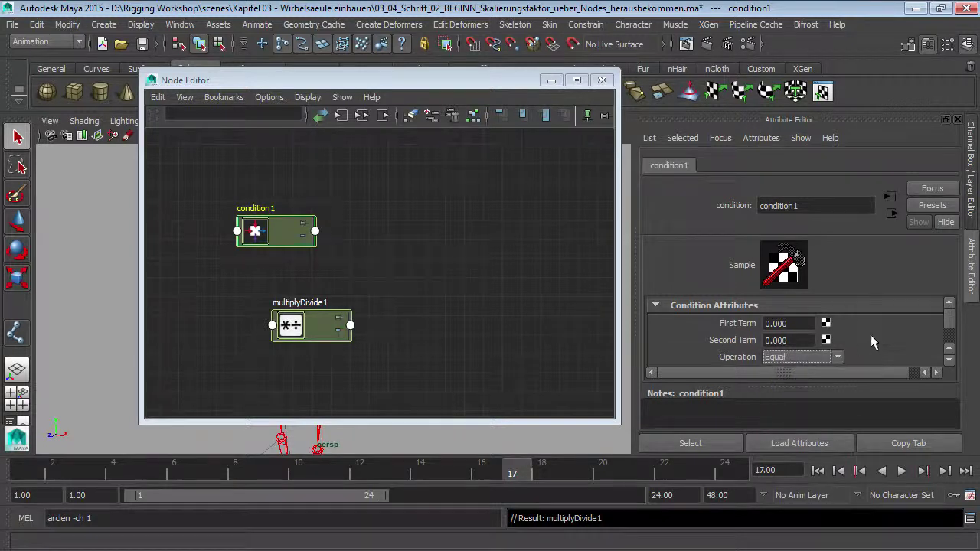
{"action": "left_click", "coordinate": [949, 333]}
{"action": "scroll", "coordinate": [950, 333], "scroll_direction": "down", "scroll_amount": 3}
{"action": "scroll", "coordinate": [948, 339], "scroll_direction": "up", "scroll_amount": 5}
{"action": "left_click_drag", "start_coordinate": [471, 79], "coordinate": [712, 76]}
{"action": "left_click_drag", "start_coordinate": [317, 247], "coordinate": [343, 253], "text": "alt"}
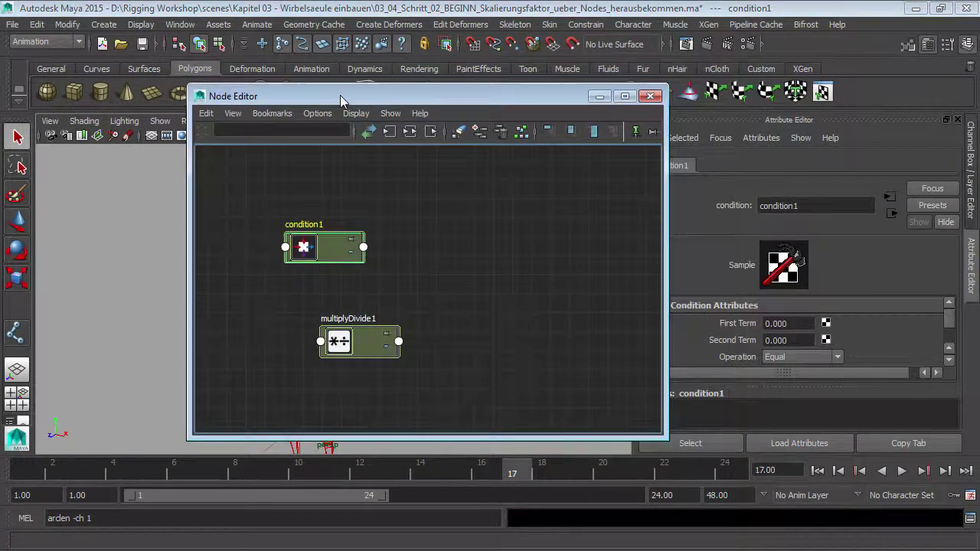
- Select Crv_ikSpline_Spine in the Outliner and show its Channel Box OUTPUTS, including curveInfo1
{"action": "left_click", "coordinate": [176, 24]}
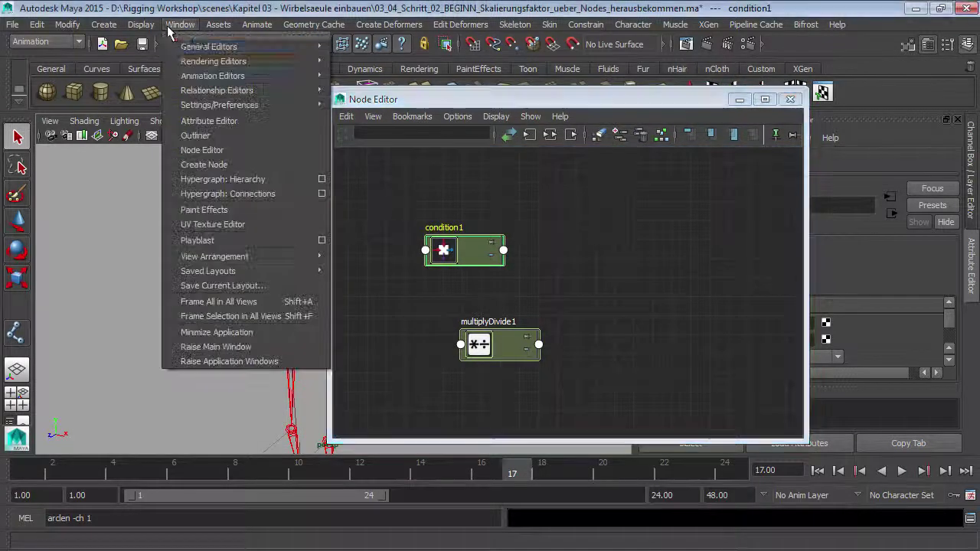
{"action": "left_click", "coordinate": [196, 135]}
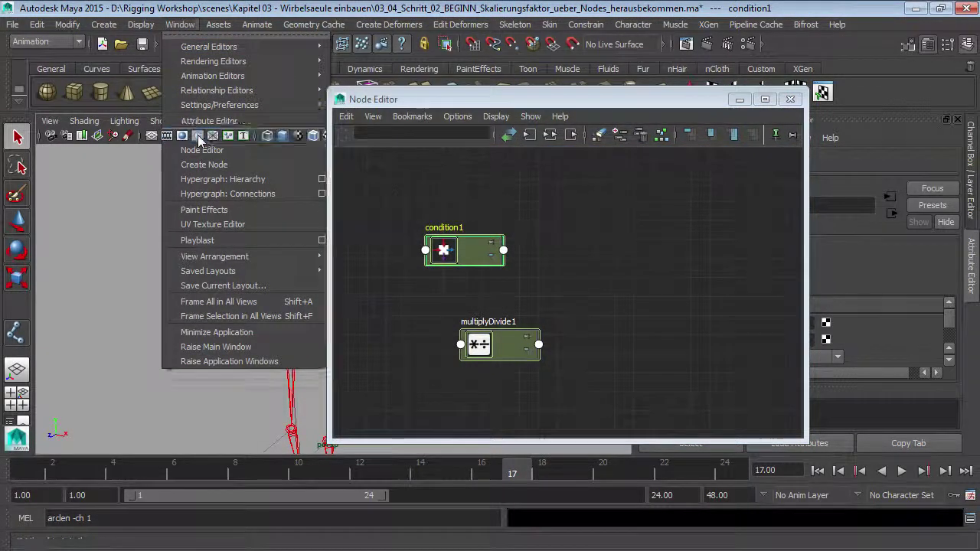
{"action": "scroll", "coordinate": [678, 245], "scroll_direction": "down", "scroll_amount": 3}
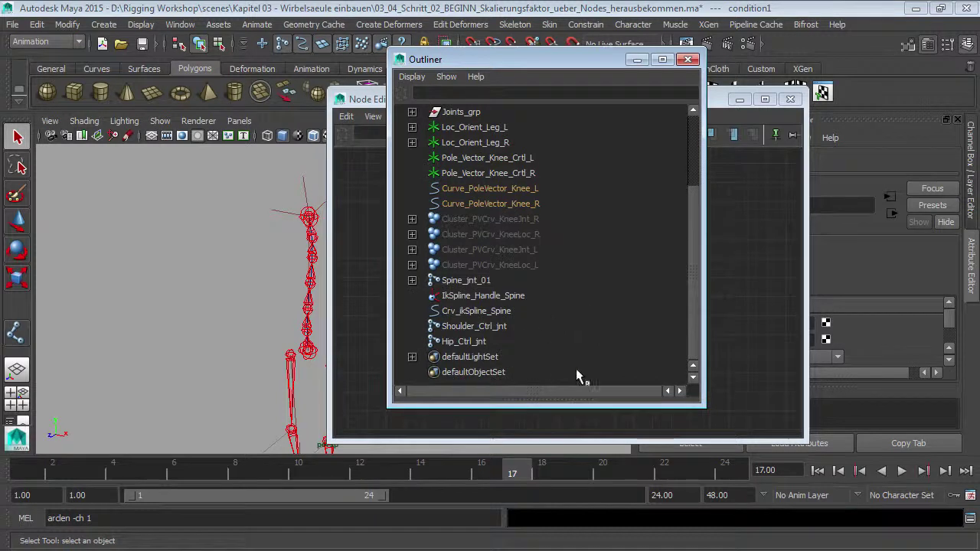
{"action": "left_click", "coordinate": [476, 311]}
{"action": "left_click", "coordinate": [688, 58]}
{"action": "left_click_drag", "start_coordinate": [660, 103], "coordinate": [372, 127]}
{"action": "left_click", "coordinate": [967, 172]}
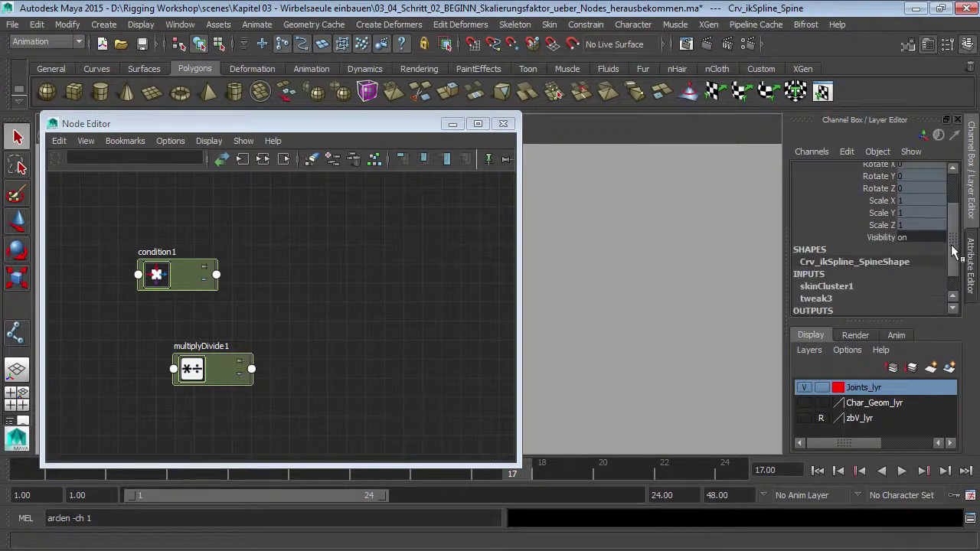
{"action": "scroll", "coordinate": [947, 222], "scroll_direction": "down", "scroll_amount": 2}
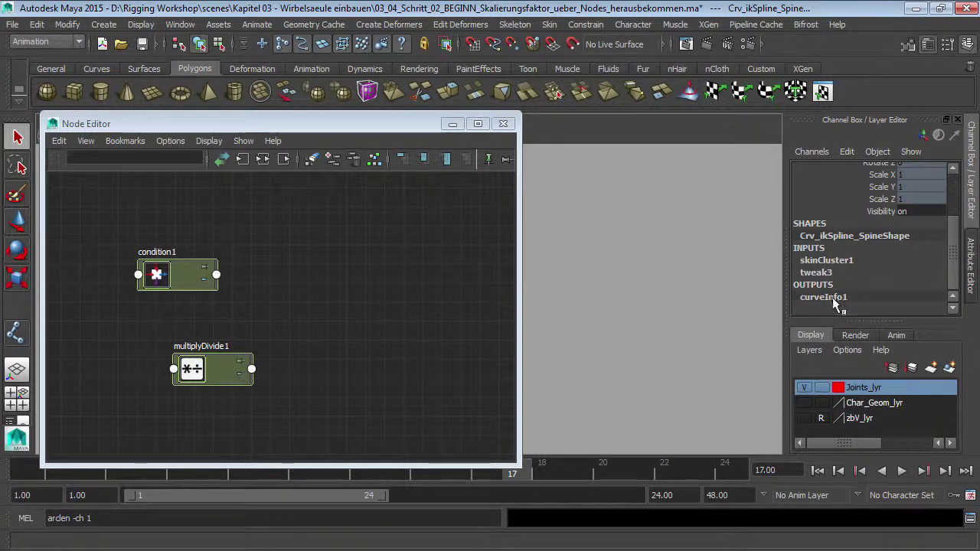
{"action": "left_click_drag", "start_coordinate": [328, 128], "coordinate": [406, 117]}
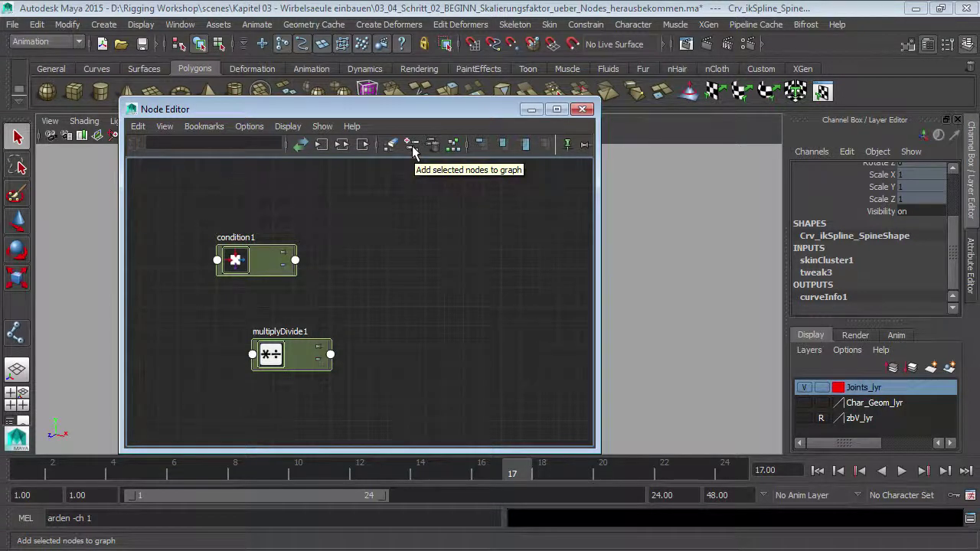
- Add the curve's nodes to the graph and arrange condition1, curveInfo1, multiplyDivide1 and the curve nodes
{"action": "left_click", "coordinate": [412, 149]}
{"action": "scroll", "coordinate": [499, 256], "scroll_direction": "down", "scroll_amount": 3}
{"action": "scroll", "coordinate": [441, 242], "scroll_direction": "up", "scroll_amount": 1}
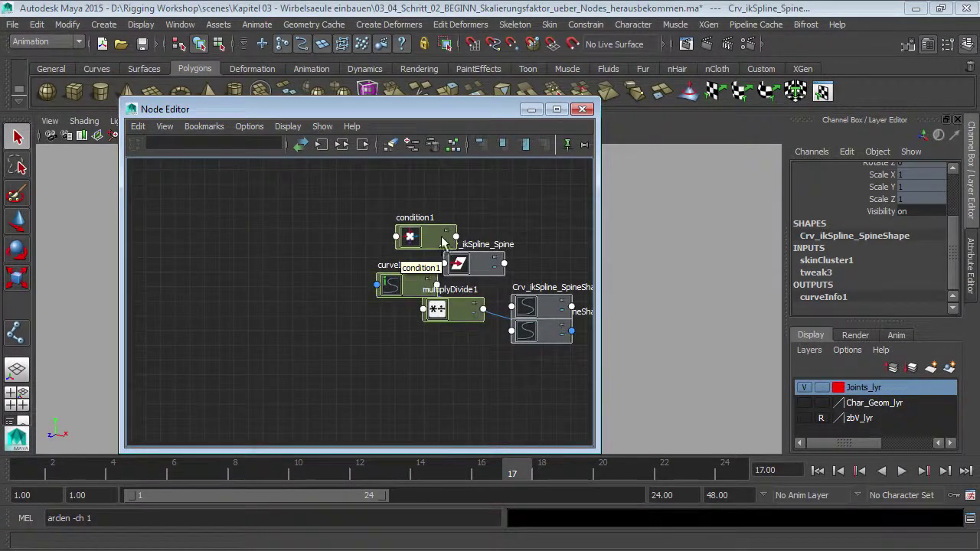
{"action": "left_click_drag", "start_coordinate": [442, 242], "coordinate": [341, 213]}
{"action": "left_click_drag", "start_coordinate": [404, 289], "coordinate": [333, 261]}
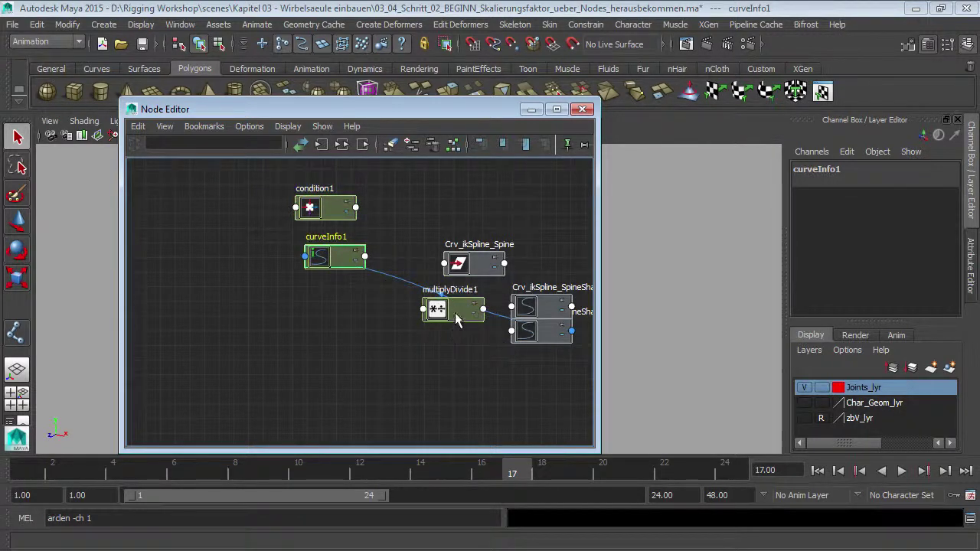
{"action": "left_click_drag", "start_coordinate": [458, 320], "coordinate": [351, 320]}
{"action": "left_click_drag", "start_coordinate": [475, 264], "coordinate": [207, 317]}
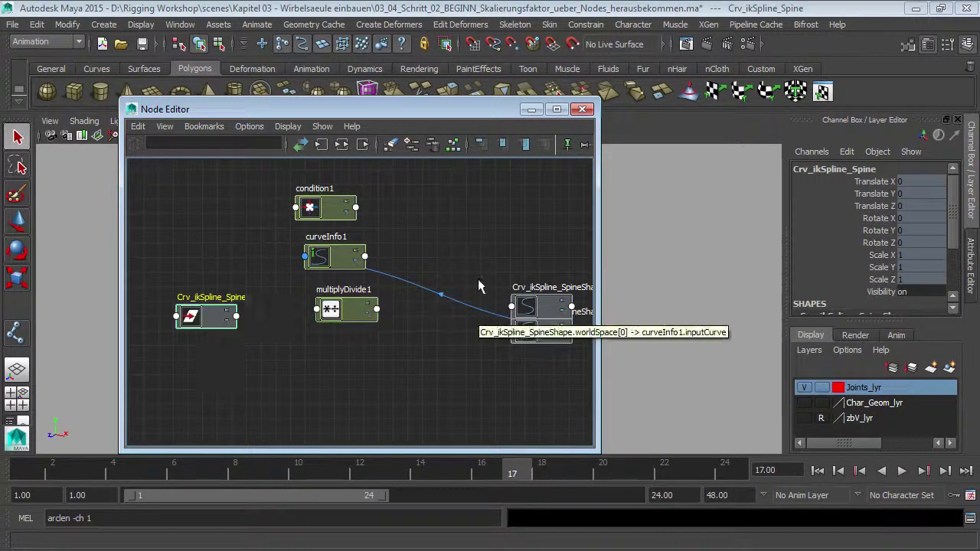
{"action": "left_click", "coordinate": [536, 306]}
{"action": "left_click_drag", "start_coordinate": [536, 306], "coordinate": [210, 244]}
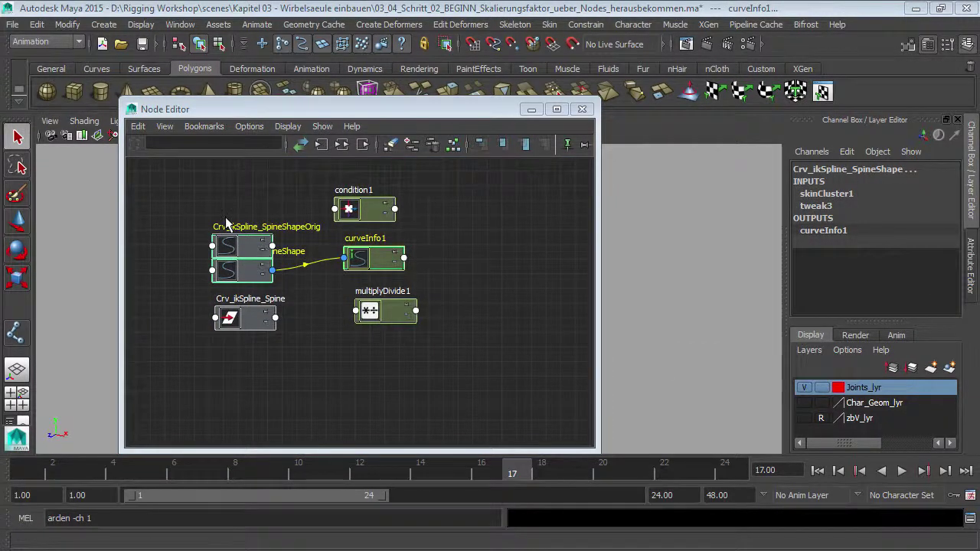
{"action": "left_click", "coordinate": [246, 318]}
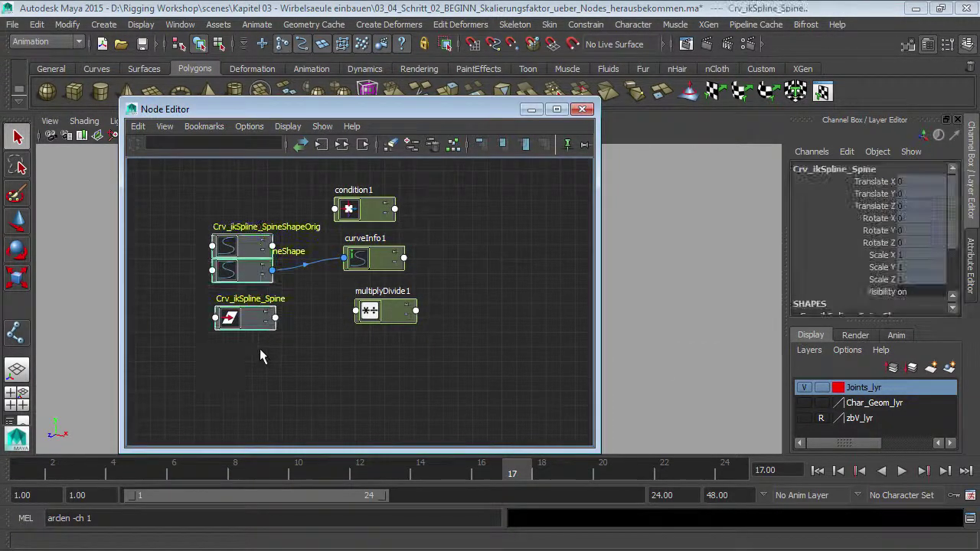
- Remove the Crv_ikSpline_Spine nodes from the graph, spread out the three utility nodes, and deselect
{"action": "left_click", "coordinate": [431, 149]}
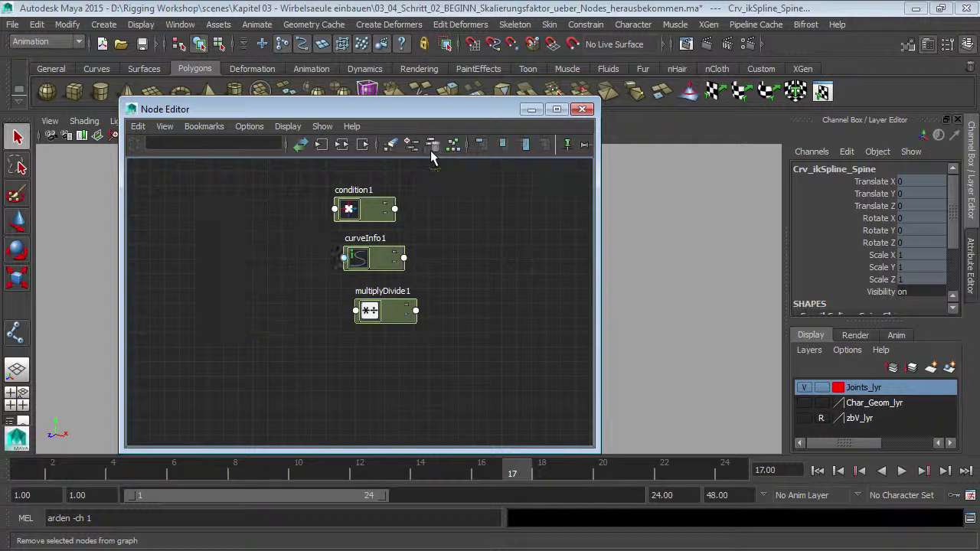
{"action": "middle_click_drag", "start_coordinate": [315, 257], "coordinate": [303, 264]}
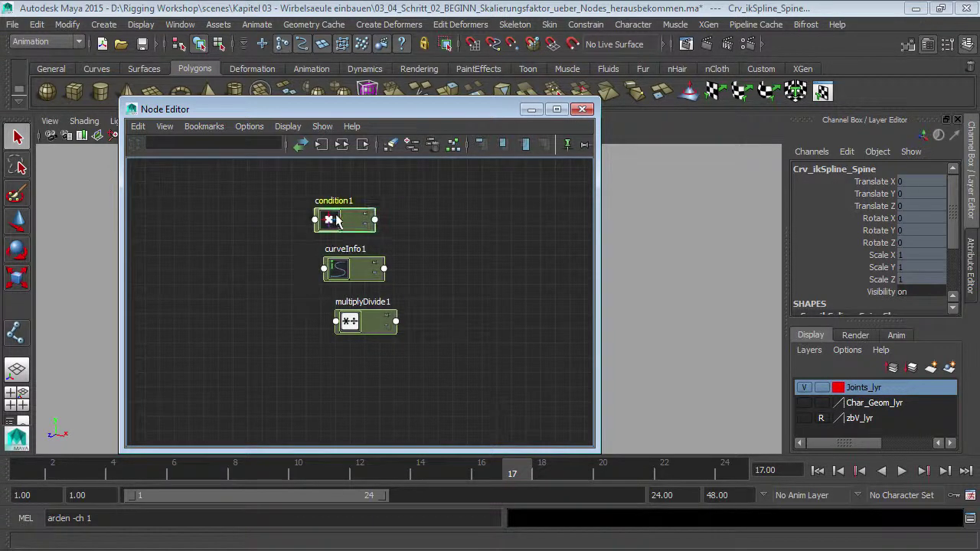
{"action": "left_click_drag", "start_coordinate": [349, 216], "coordinate": [368, 208]}
{"action": "left_click_drag", "start_coordinate": [352, 269], "coordinate": [310, 262]}
{"action": "left_click_drag", "start_coordinate": [352, 321], "coordinate": [380, 328]}
{"action": "left_click_drag", "start_coordinate": [363, 220], "coordinate": [380, 221]}
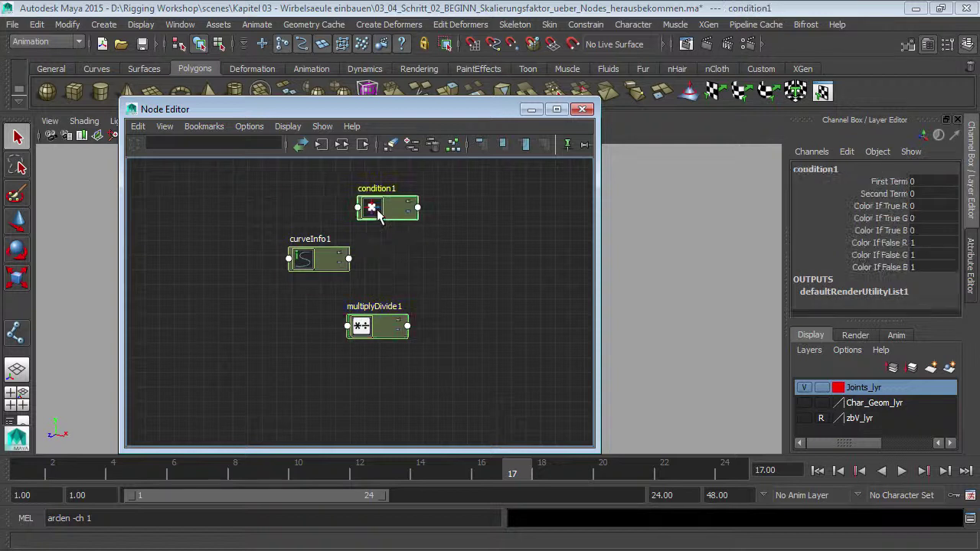
{"action": "left_click_drag", "start_coordinate": [324, 262], "coordinate": [320, 266]}
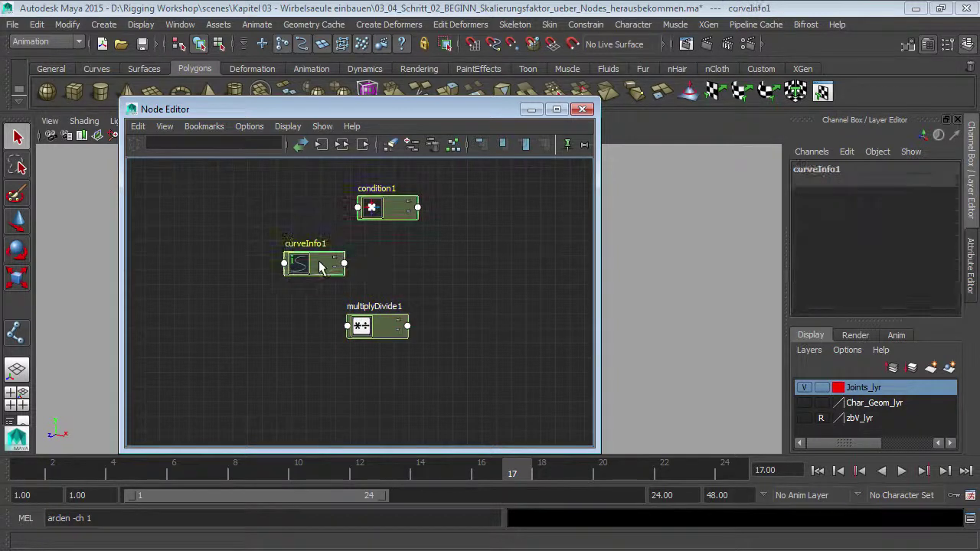
{"action": "left_click", "coordinate": [197, 355]}
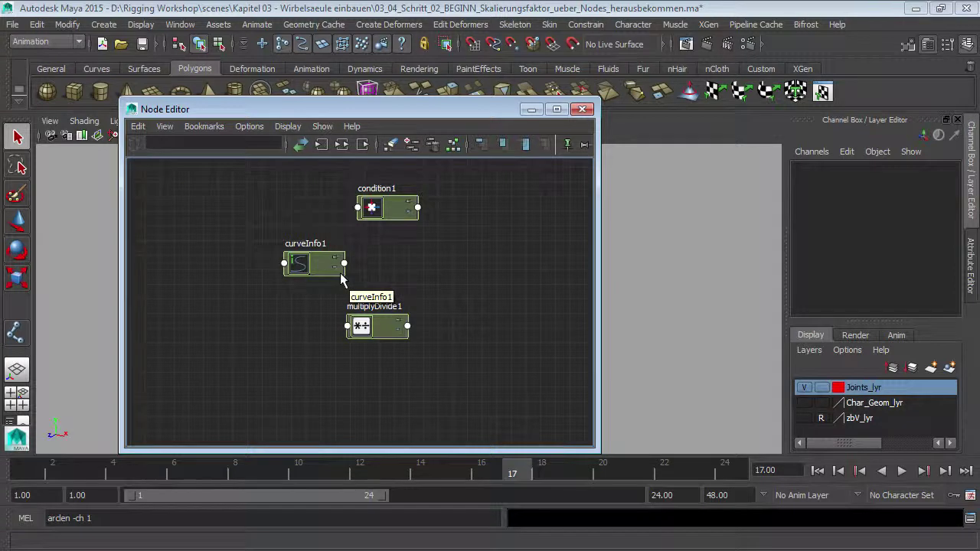
- In the Connection Editor, connect curveInfo1's arcLength to condition1's firstTerm
{"action": "left_click", "coordinate": [192, 25]}
{"action": "mouse_move", "coordinate": [208, 47]}
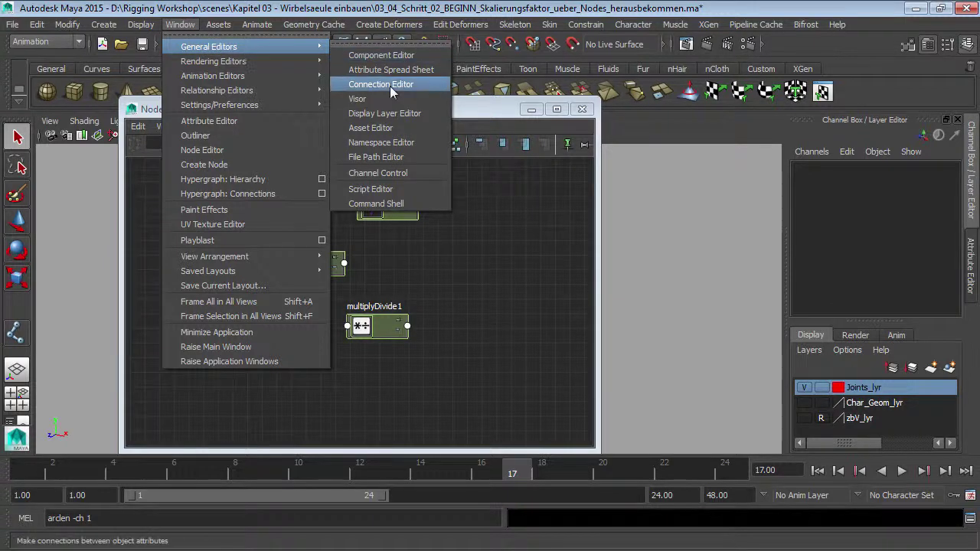
{"action": "left_click", "coordinate": [382, 84]}
{"action": "left_click_drag", "start_coordinate": [435, 110], "coordinate": [688, 109]}
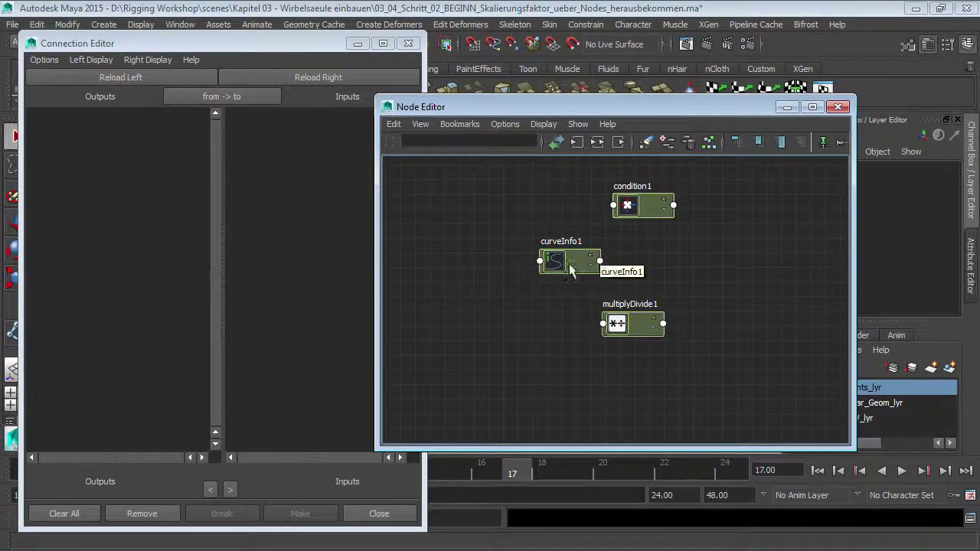
{"action": "left_click", "coordinate": [571, 262]}
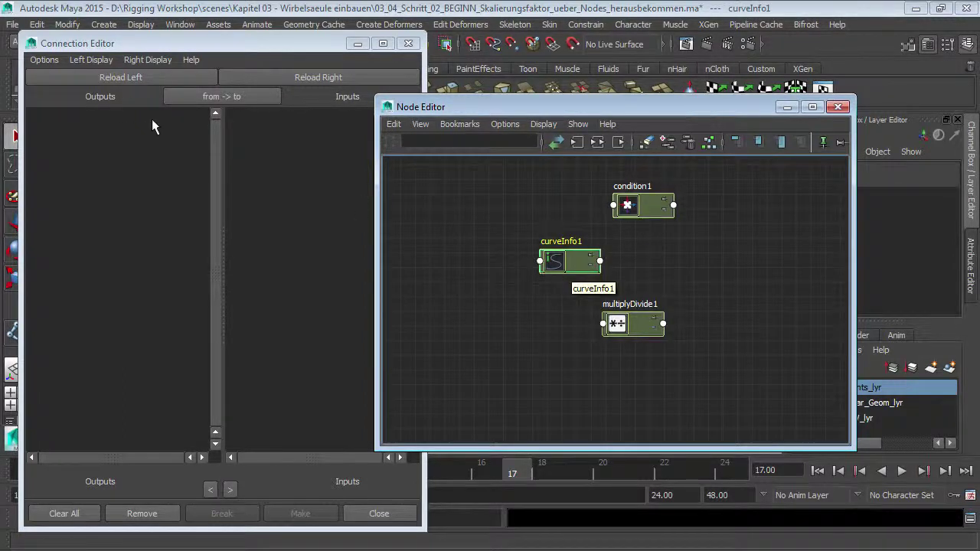
{"action": "left_click", "coordinate": [69, 78]}
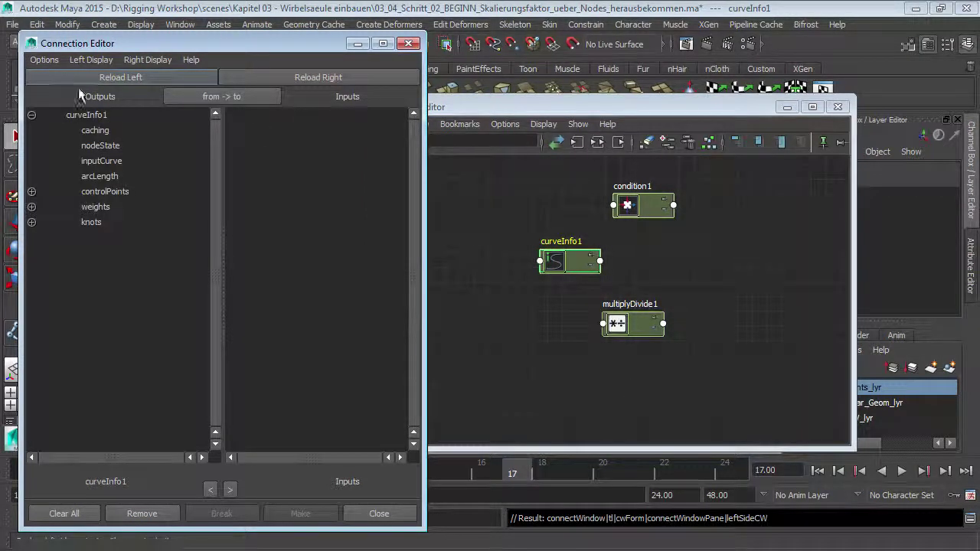
{"action": "left_click", "coordinate": [107, 177]}
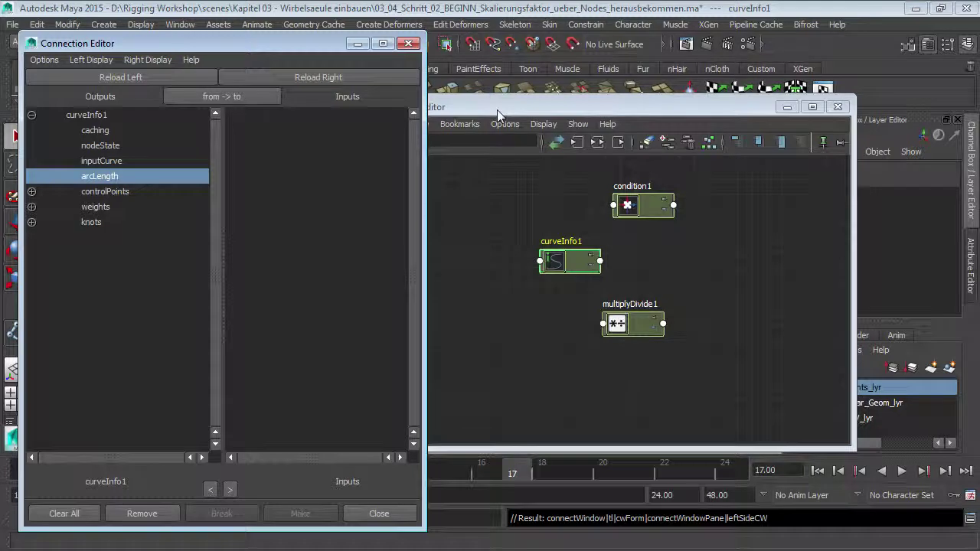
{"action": "left_click", "coordinate": [643, 206]}
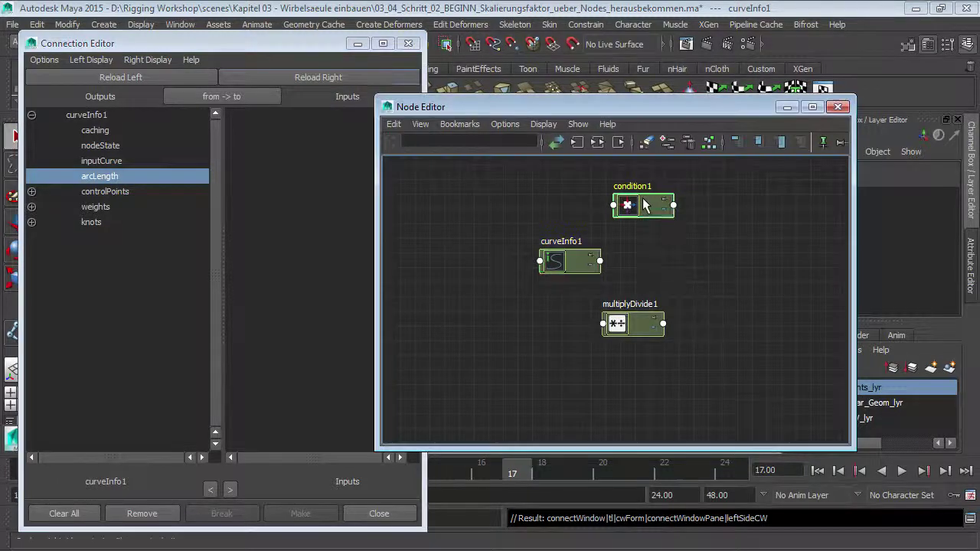
{"action": "left_click", "coordinate": [320, 76]}
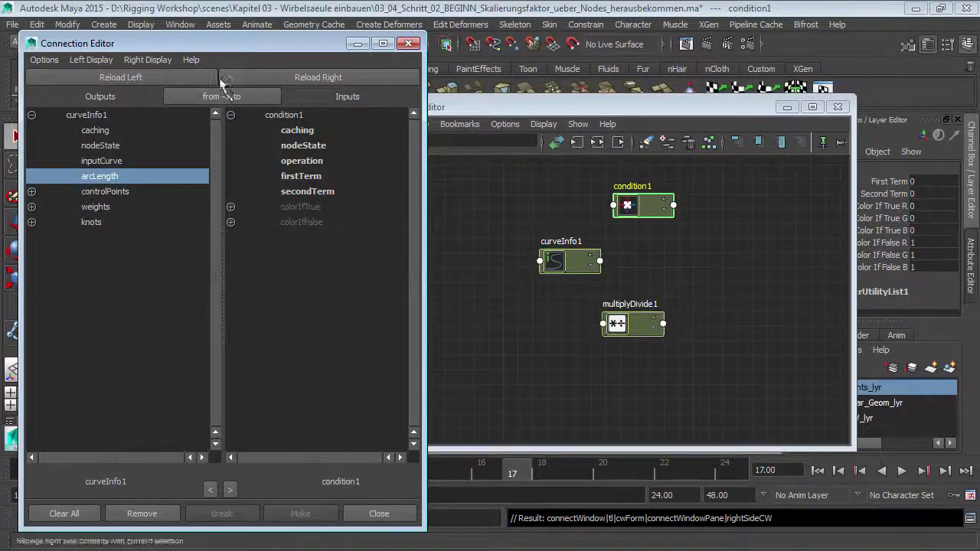
{"action": "left_click", "coordinate": [302, 176]}
- Confirm condition1's First Term reads 3.243, then close the Connection Editor
{"action": "left_click_drag", "start_coordinate": [560, 258], "coordinate": [513, 239]}
{"action": "left_click", "coordinate": [643, 211]}
{"action": "mouse_move", "coordinate": [647, 110]}
{"action": "left_mouse_down"}
{"action": "mouse_move", "coordinate": [563, 137]}
{"action": "mouse_move", "coordinate": [465, 130]}
{"action": "left_mouse_up"}
{"action": "key", "text": "ctrl+a"}
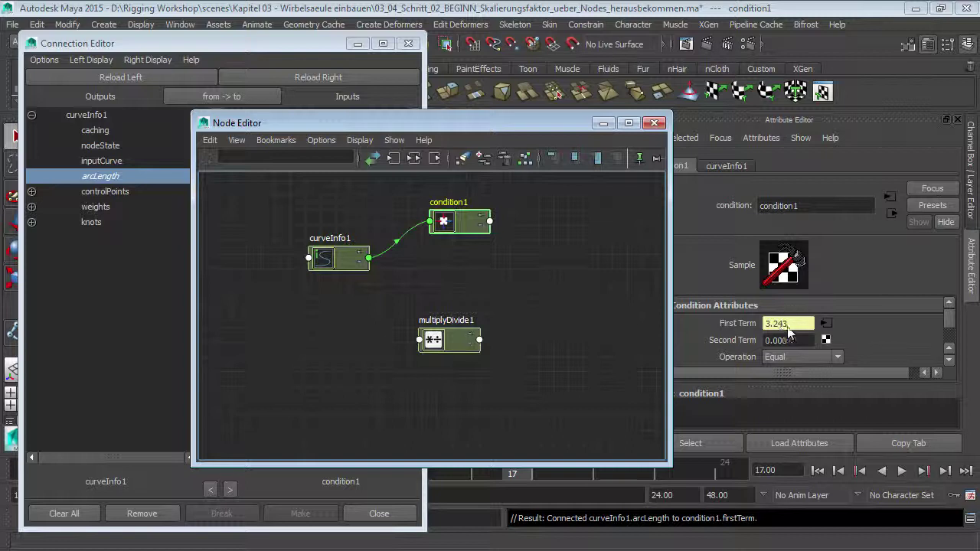
{"action": "mouse_move", "coordinate": [562, 117]}
{"action": "left_mouse_down"}
{"action": "mouse_move", "coordinate": [639, 109]}
{"action": "mouse_move", "coordinate": [480, 95]}
{"action": "left_mouse_up"}
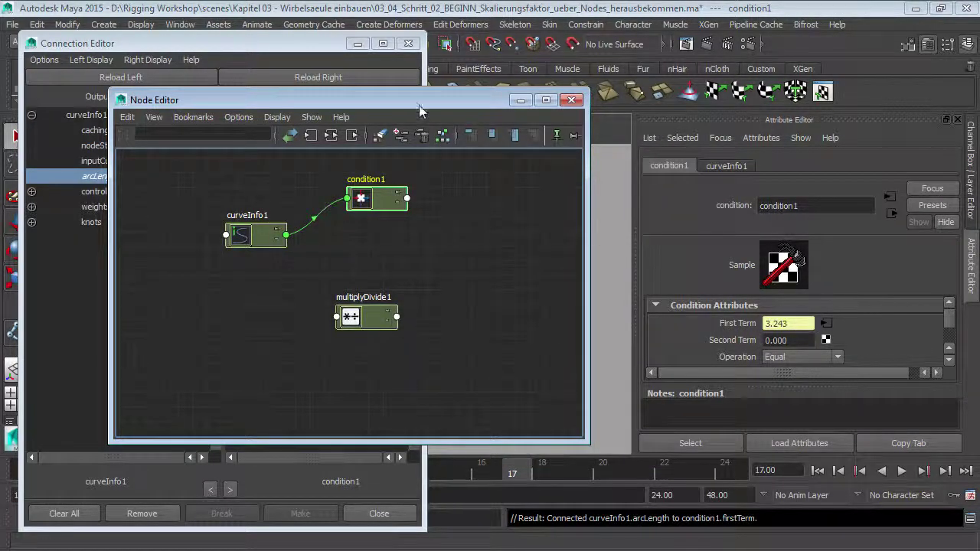
{"action": "left_click_drag", "start_coordinate": [419, 104], "coordinate": [704, 102]}
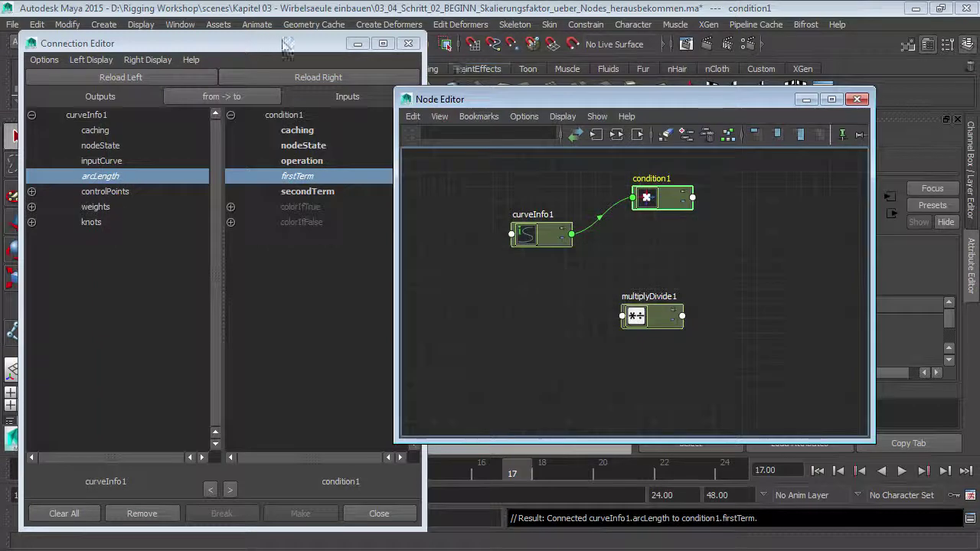
{"action": "left_click_drag", "start_coordinate": [273, 50], "coordinate": [275, 46]}
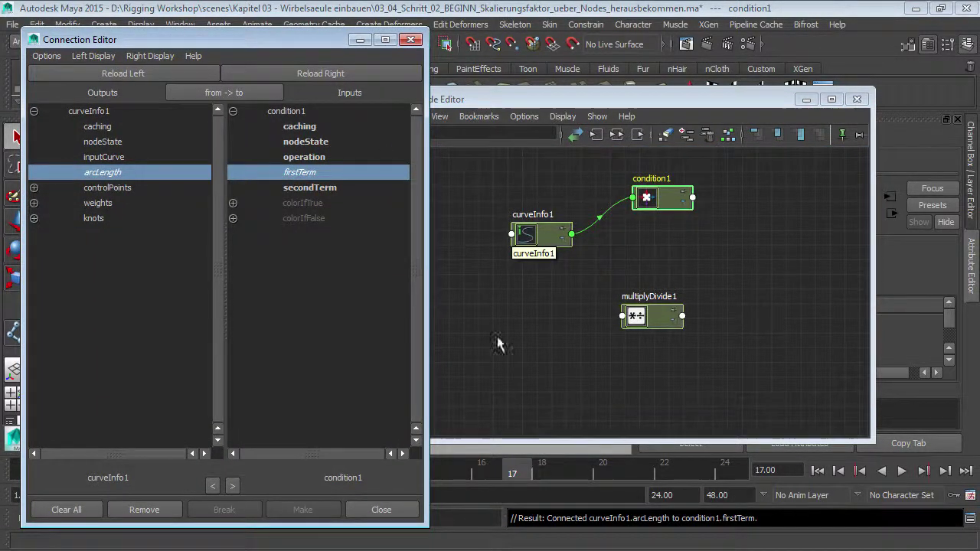
{"action": "left_click_drag", "start_coordinate": [292, 38], "coordinate": [298, 38]}
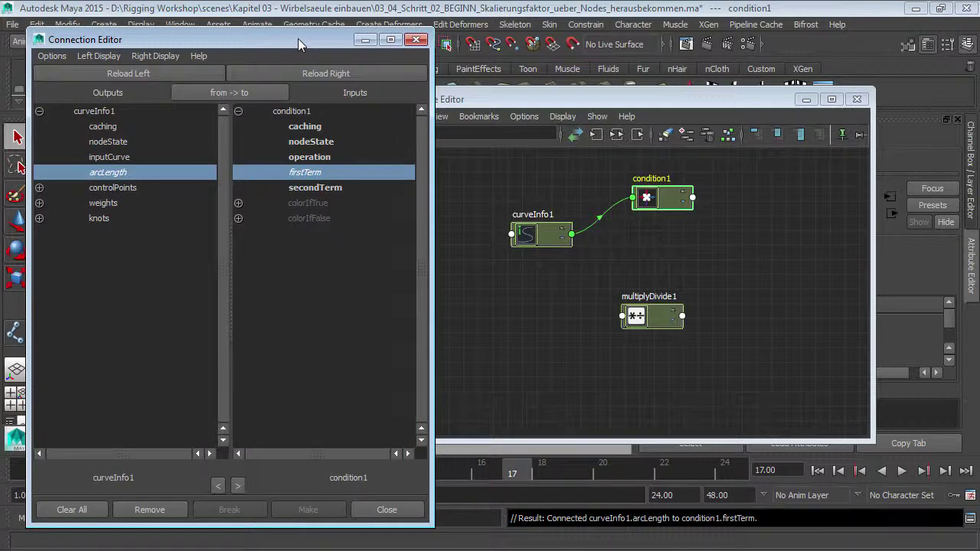
{"action": "left_click", "coordinate": [418, 45]}
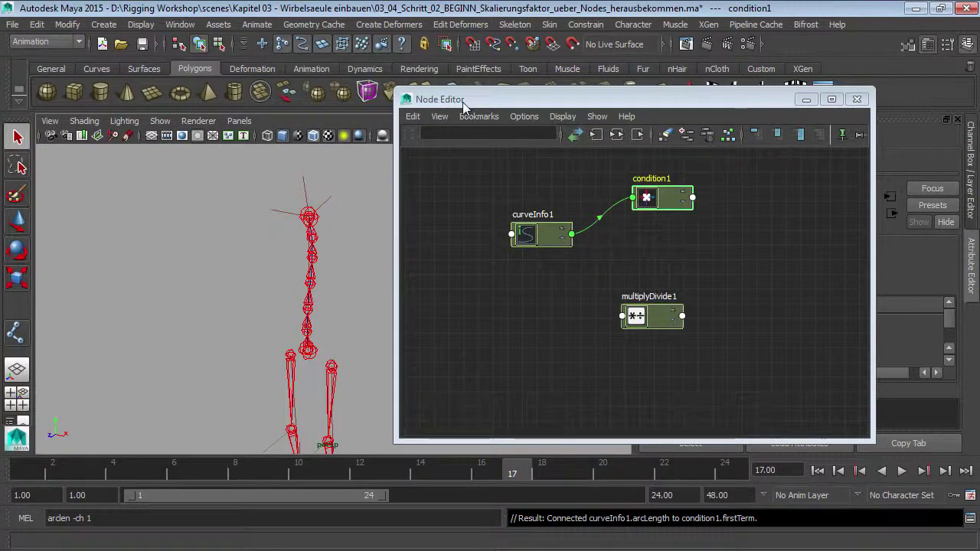
{"action": "left_click_drag", "start_coordinate": [463, 105], "coordinate": [337, 89]}
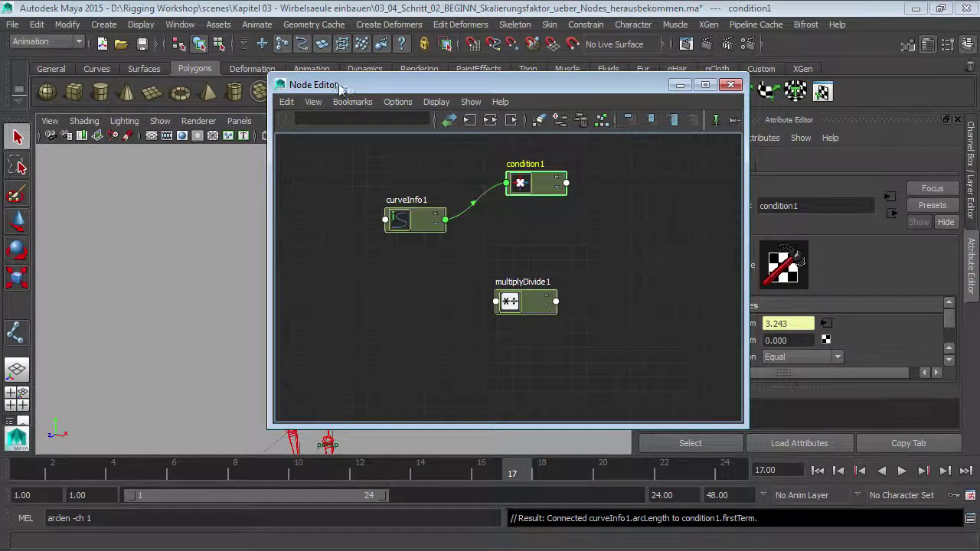
{"action": "left_click_drag", "start_coordinate": [338, 83], "coordinate": [189, 75]}
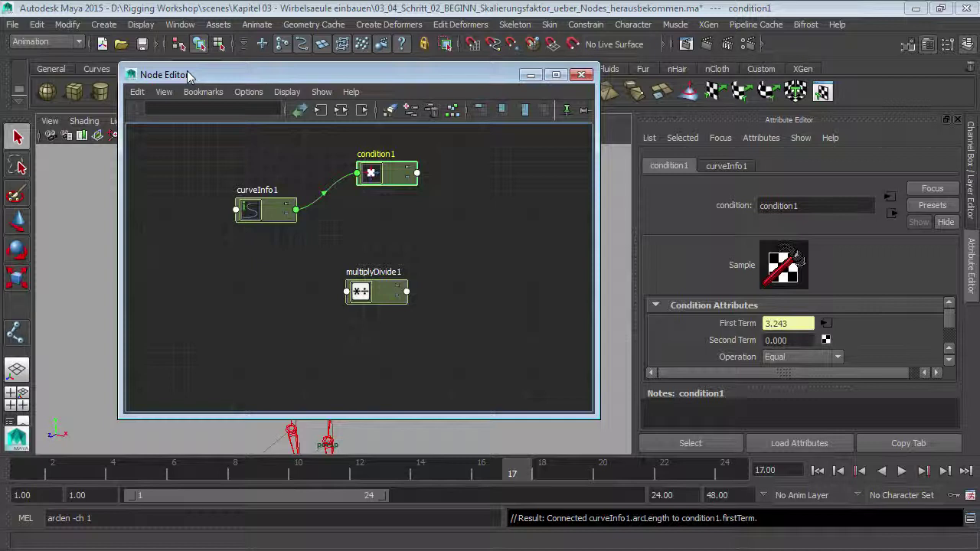
- Wire curveInfo1's Arc Length output into multiplyDivide1's Input 1 X in the Node Editor
{"action": "left_click_drag", "start_coordinate": [297, 217], "coordinate": [279, 218]}
{"action": "left_click", "coordinate": [280, 218]}
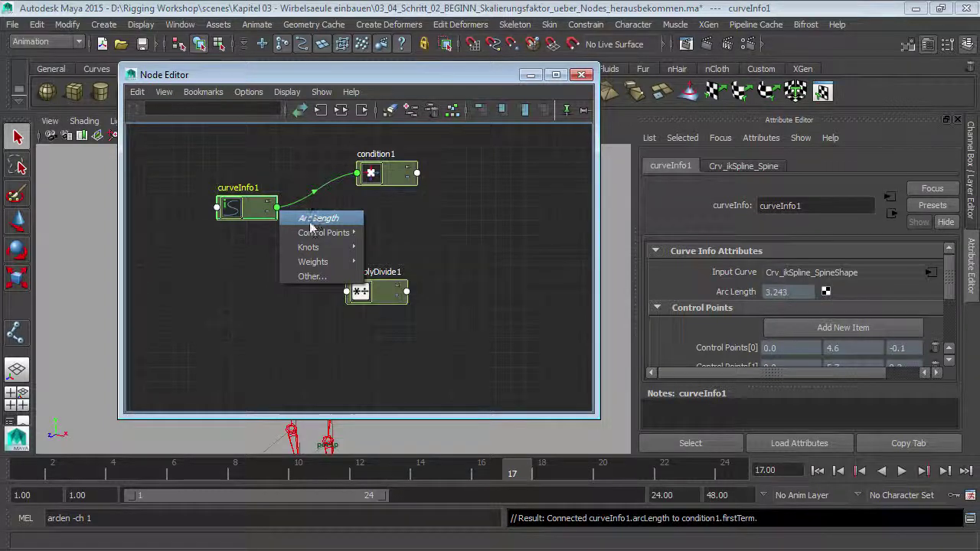
{"action": "left_click", "coordinate": [317, 220]}
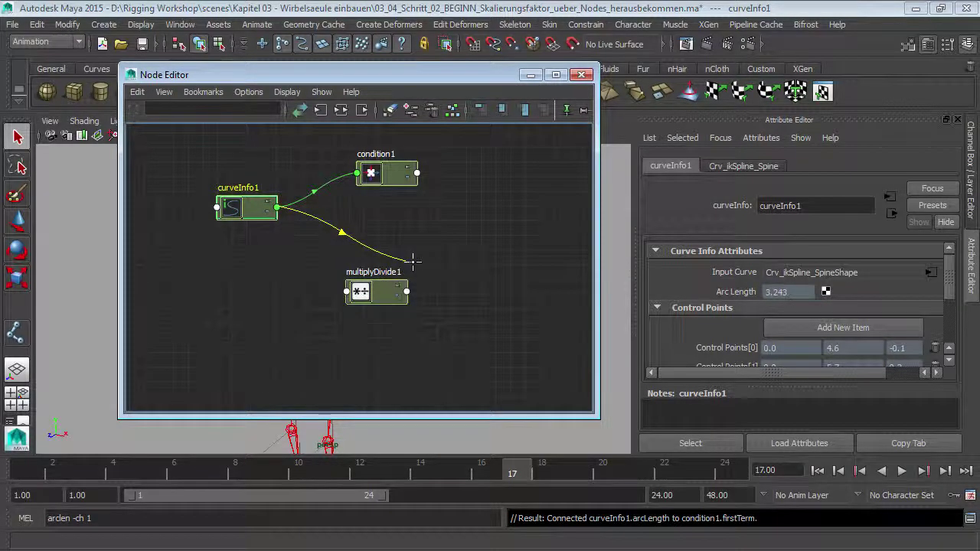
{"action": "left_click", "coordinate": [347, 292]}
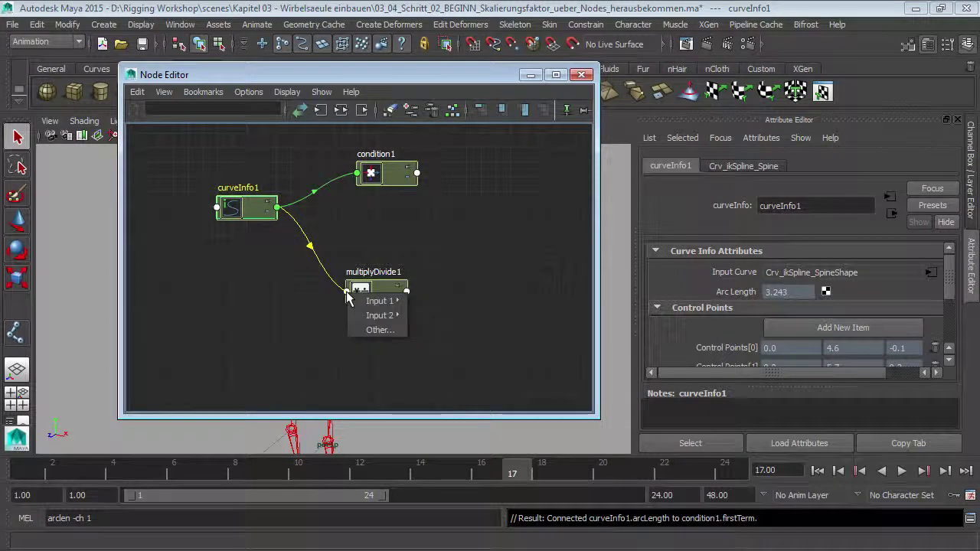
{"action": "left_click", "coordinate": [433, 301]}
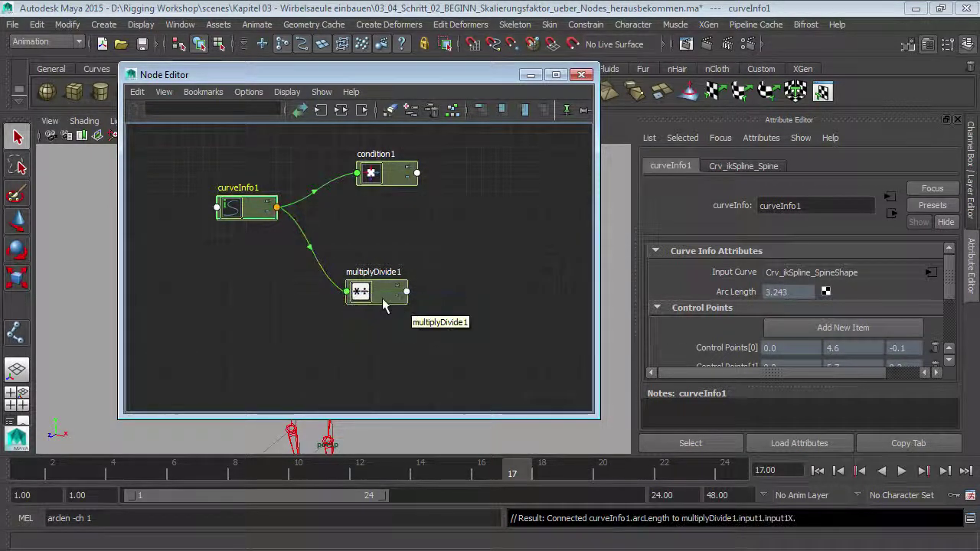
{"action": "left_click_drag", "start_coordinate": [383, 305], "coordinate": [402, 317]}
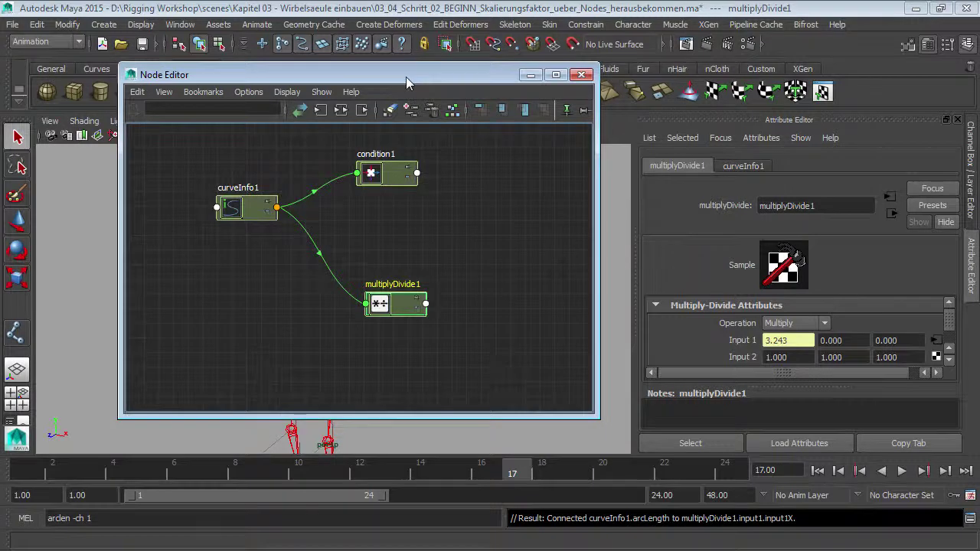
{"action": "left_click_drag", "start_coordinate": [407, 82], "coordinate": [409, 95]}
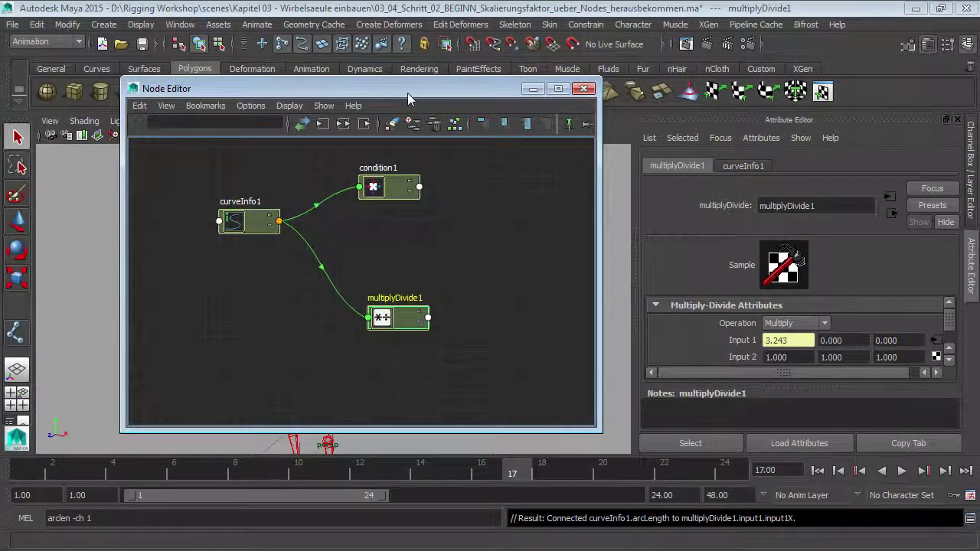
- Open the Hypershade, move it aside, then close it and shift the Node Editor left
{"action": "left_click", "coordinate": [181, 25]}
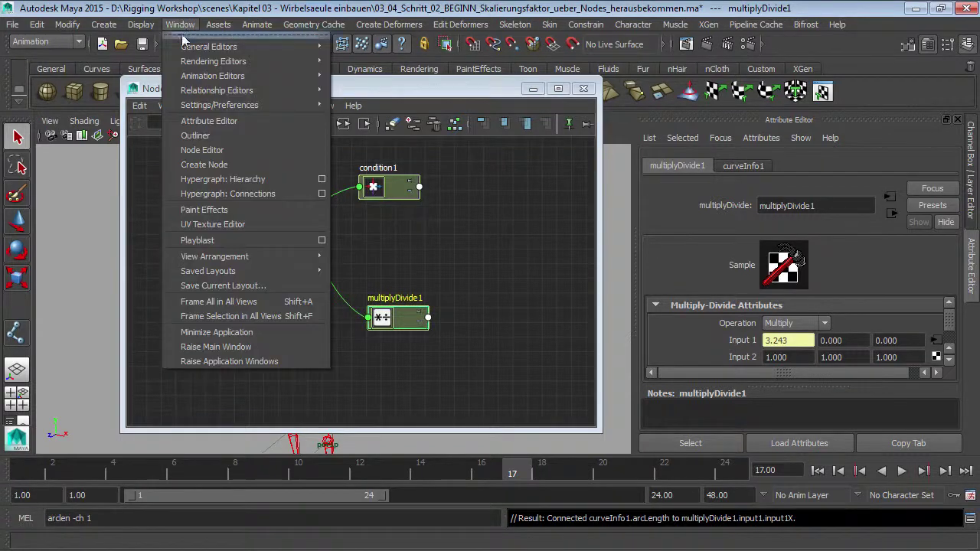
{"action": "mouse_move", "coordinate": [213, 62]}
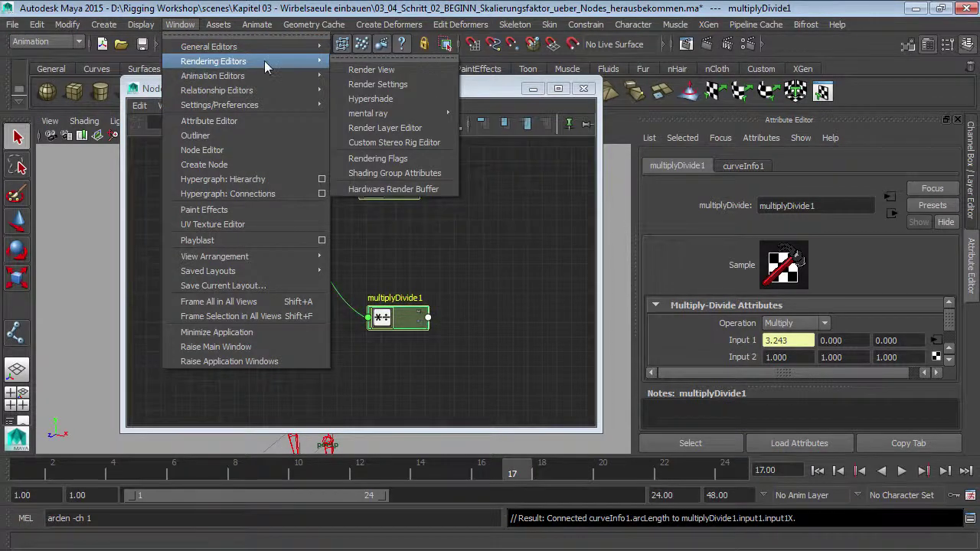
{"action": "left_click", "coordinate": [375, 84]}
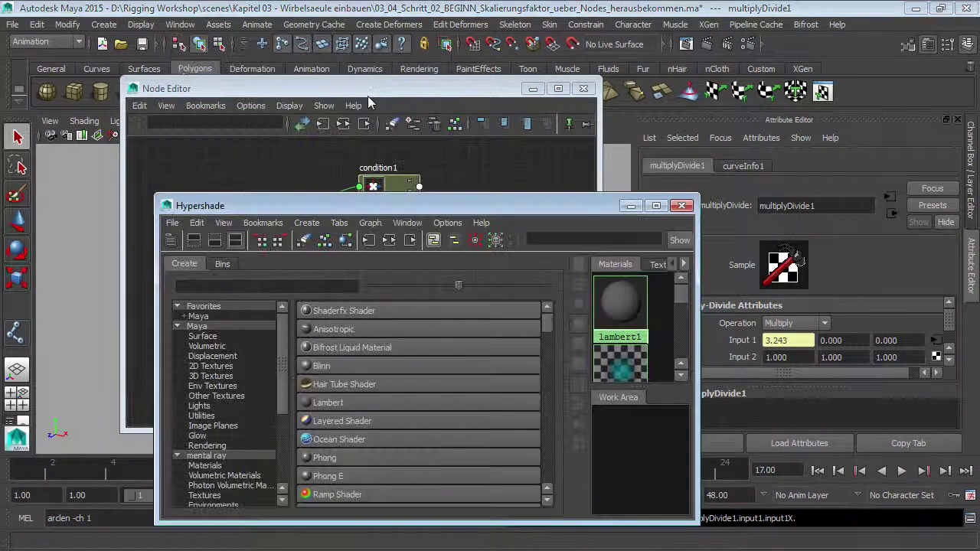
{"action": "mouse_move", "coordinate": [554, 213]}
{"action": "left_mouse_down"}
{"action": "mouse_move", "coordinate": [464, 111]}
{"action": "mouse_move", "coordinate": [551, 191]}
{"action": "left_mouse_up"}
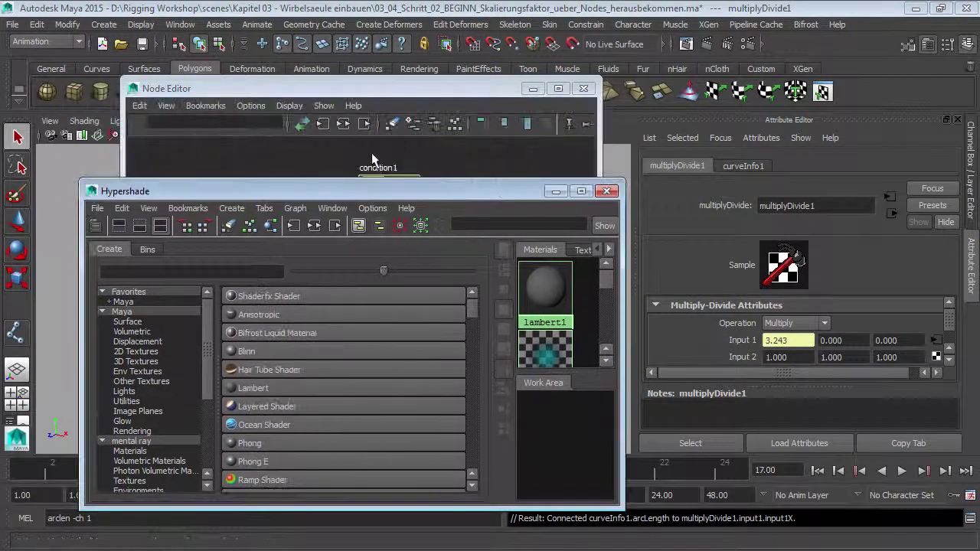
{"action": "left_click_drag", "start_coordinate": [385, 195], "coordinate": [426, 98]}
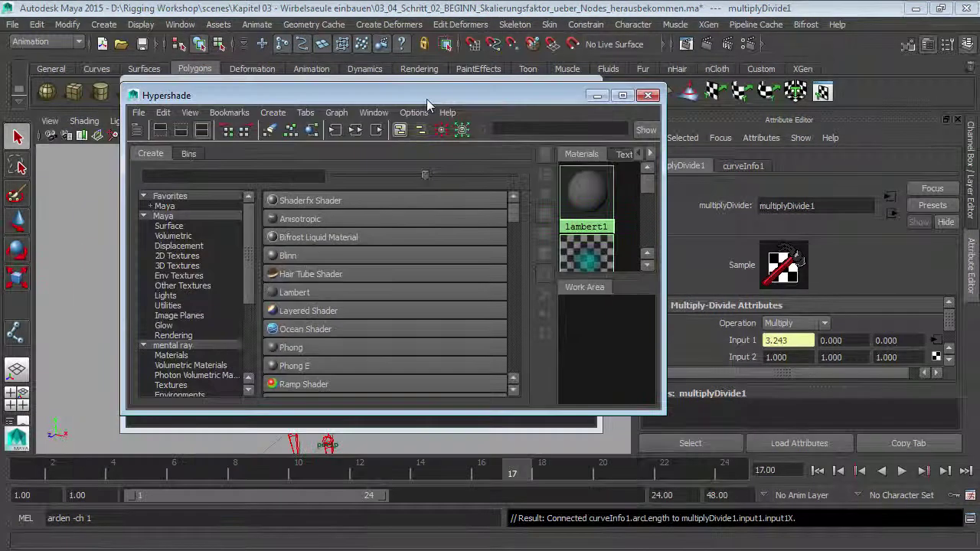
{"action": "left_click", "coordinate": [648, 99]}
{"action": "left_click_drag", "start_coordinate": [484, 84], "coordinate": [438, 84]}
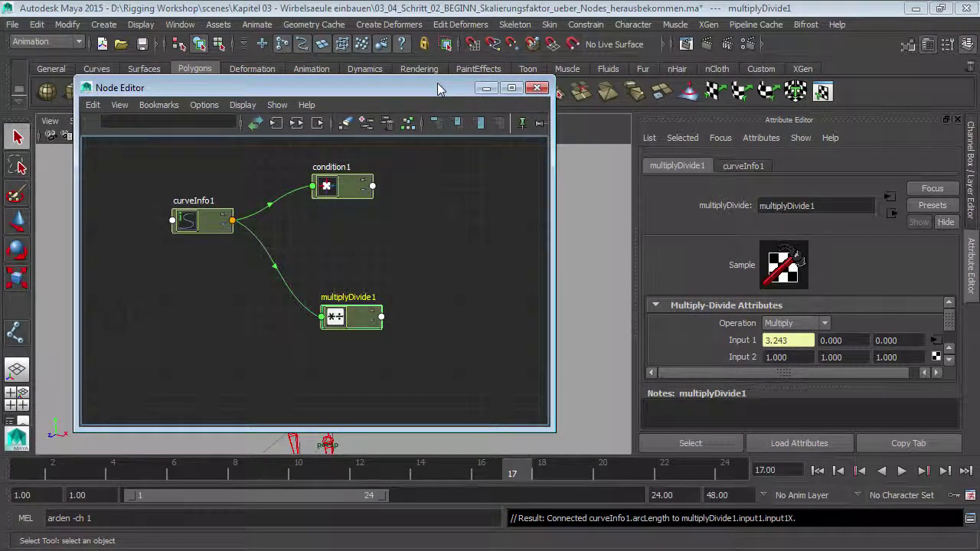
- Rearrange curveInfo1, condition1 and multiplyDivide1 in the Node Editor and clear the selection
{"action": "left_click_drag", "start_coordinate": [438, 85], "coordinate": [440, 81]}
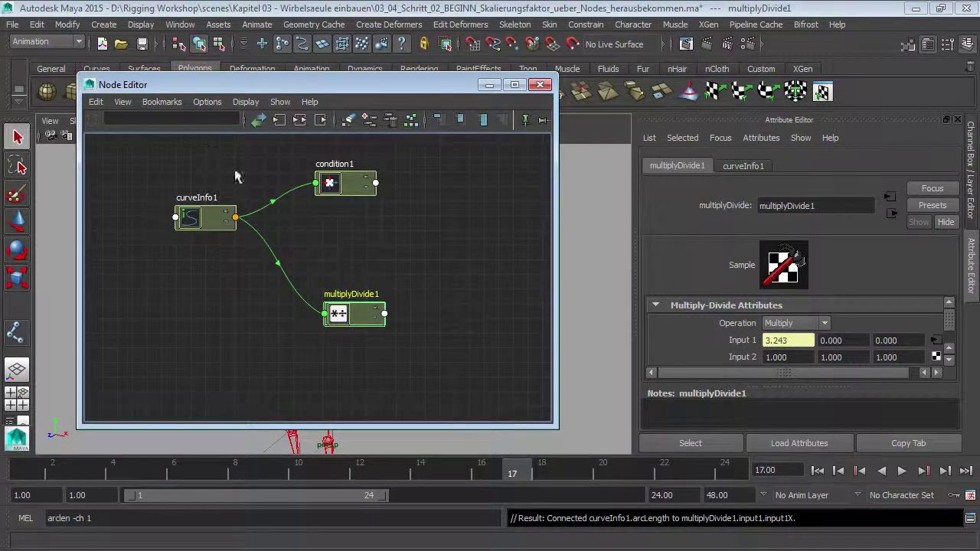
{"action": "left_click_drag", "start_coordinate": [211, 222], "coordinate": [196, 235]}
{"action": "left_click_drag", "start_coordinate": [338, 196], "coordinate": [311, 195]}
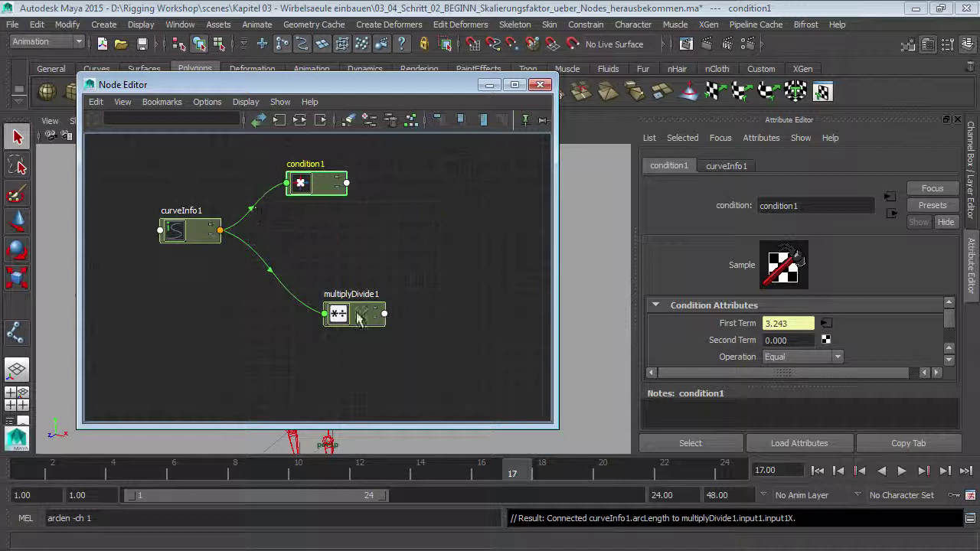
{"action": "left_click_drag", "start_coordinate": [358, 318], "coordinate": [351, 309]}
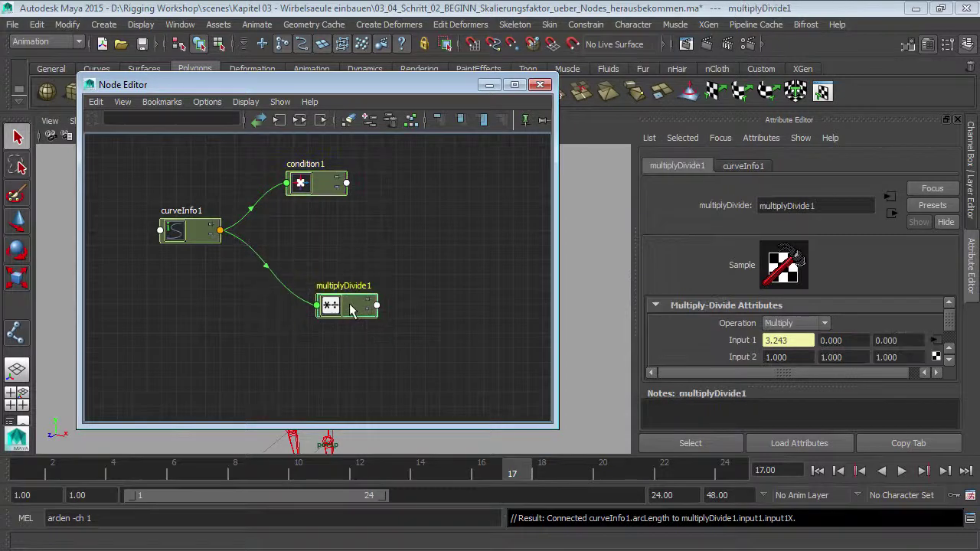
{"action": "left_click", "coordinate": [369, 254]}
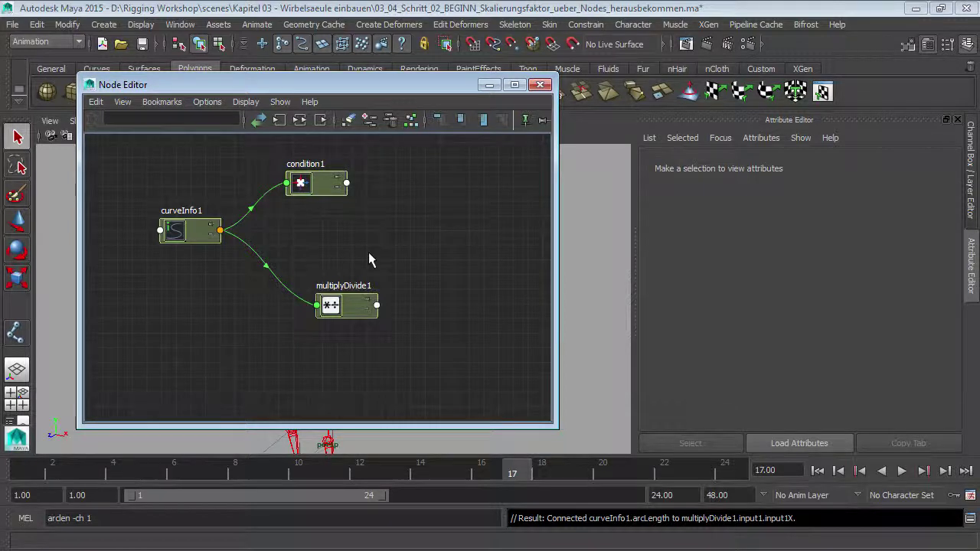
- Set condition1's Second Term to 3.243
{"action": "left_click", "coordinate": [313, 183]}
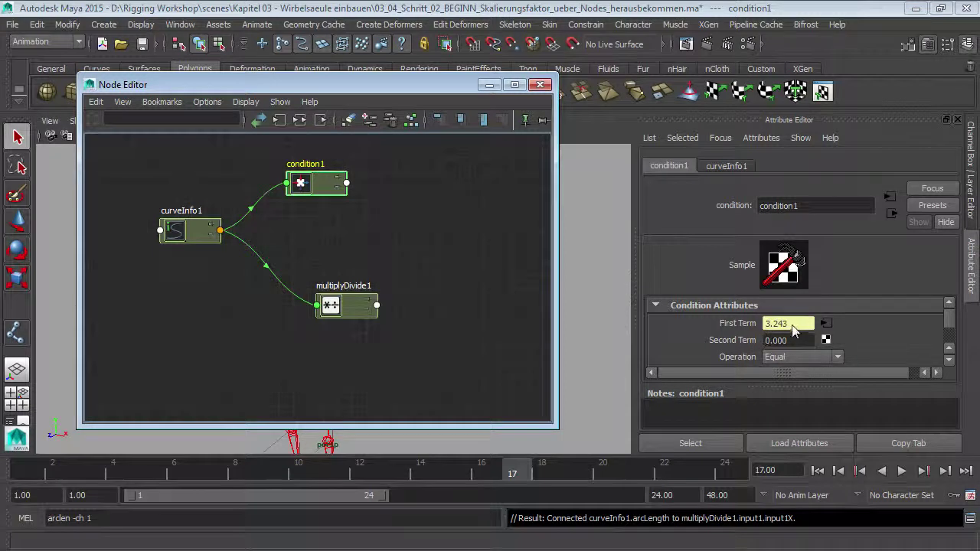
{"action": "left_click", "coordinate": [765, 340]}
{"action": "double_click", "coordinate": [776, 340]}
{"action": "type", "text": "3.243"}
{"action": "key", "text": "Return"}
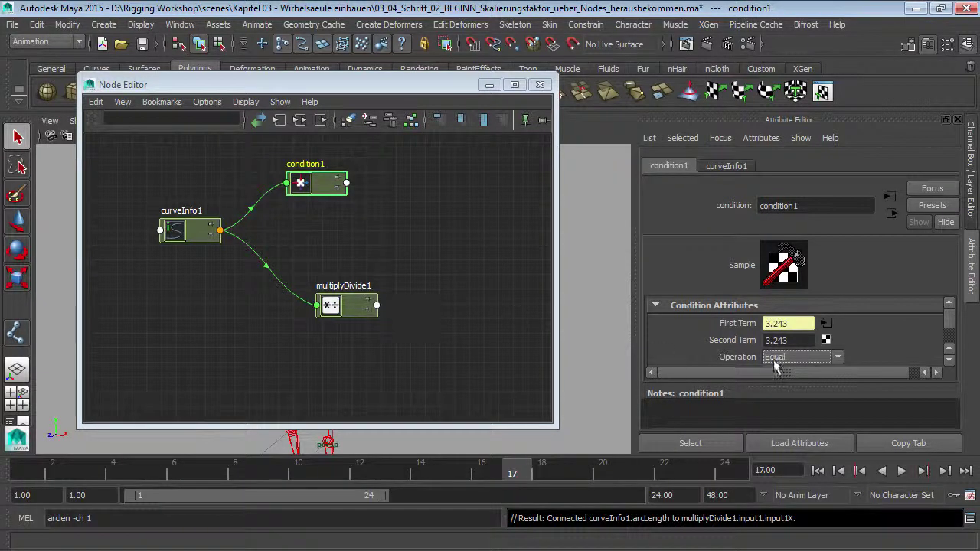
- Change condition1's Operation to Greater Than, then select multiplyDivide1
{"action": "left_click", "coordinate": [800, 357]}
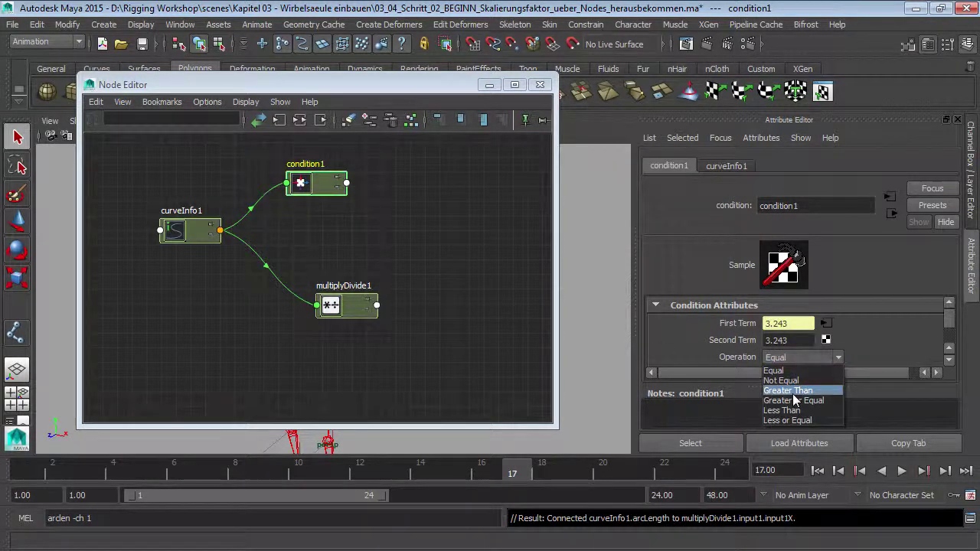
{"action": "left_click", "coordinate": [792, 390]}
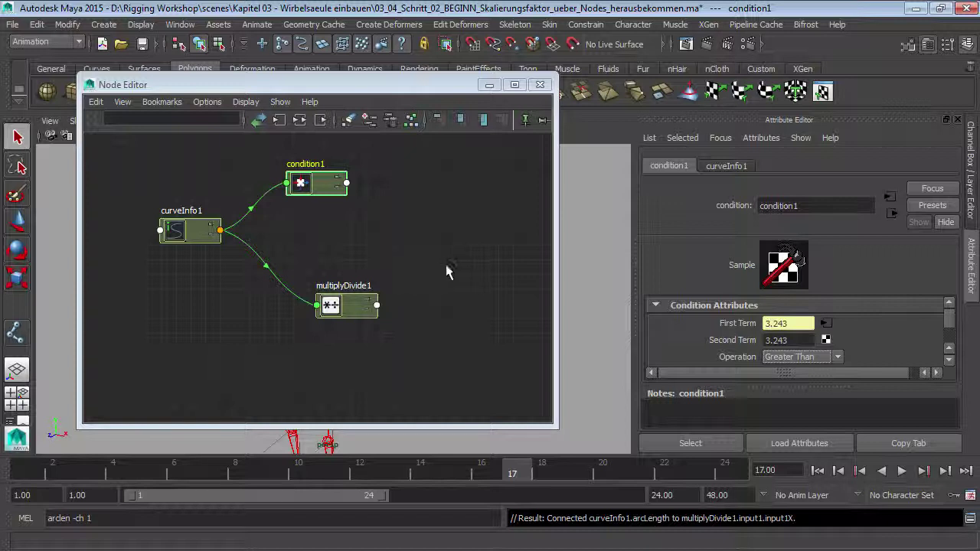
{"action": "left_click", "coordinate": [353, 307]}
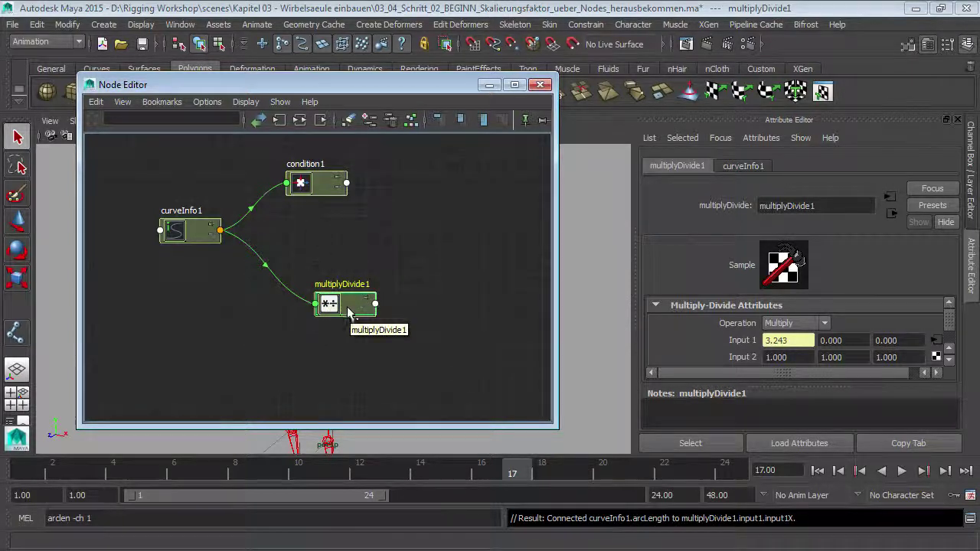
- Connect multiplyDivide1's Output X to condition1's Color If True R, placing condition1 further right
{"action": "left_click_drag", "start_coordinate": [343, 308], "coordinate": [335, 313]}
{"action": "left_click", "coordinate": [367, 310]}
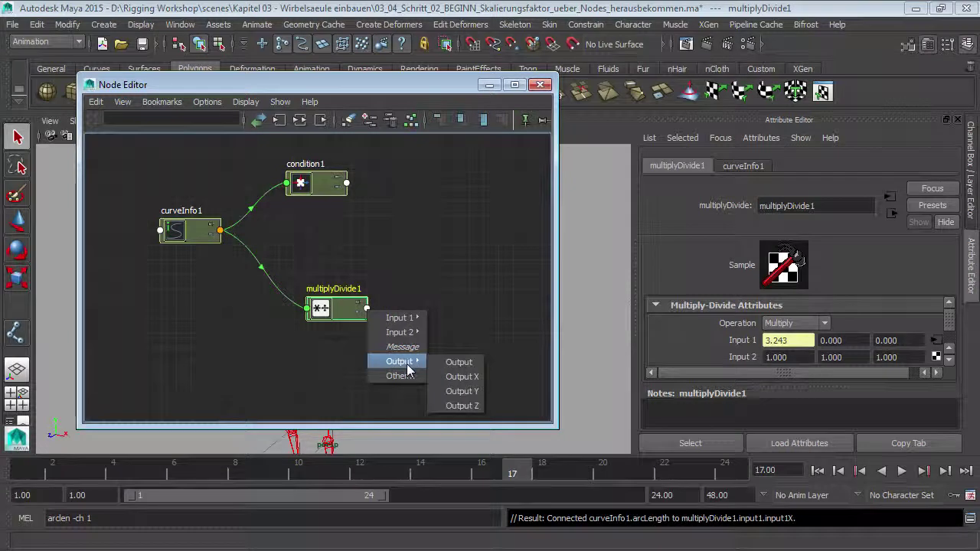
{"action": "mouse_move", "coordinate": [400, 362]}
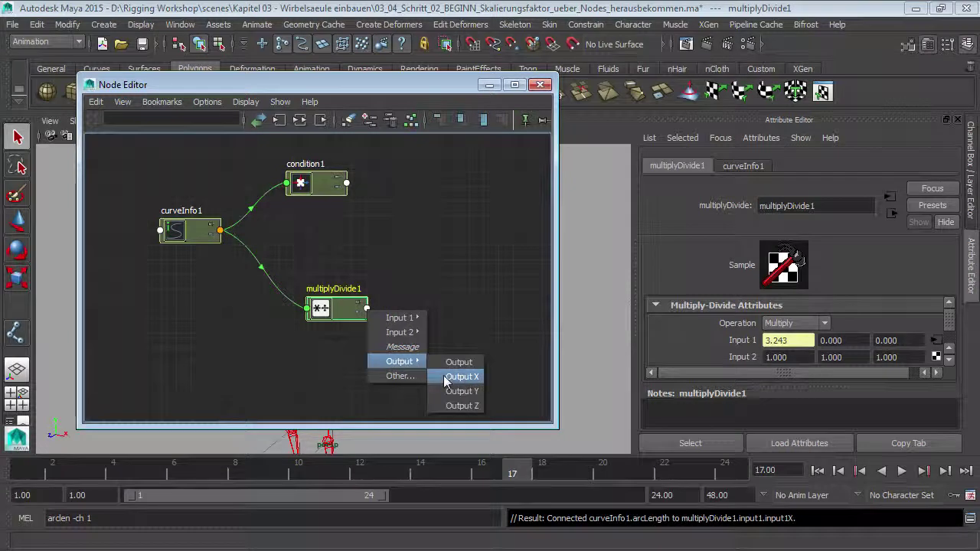
{"action": "left_click", "coordinate": [445, 377]}
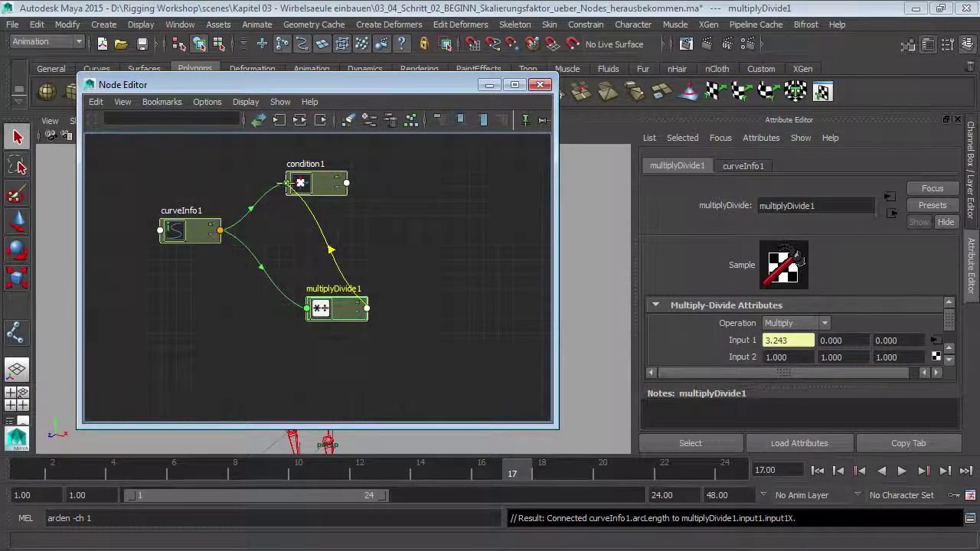
{"action": "left_click", "coordinate": [286, 182]}
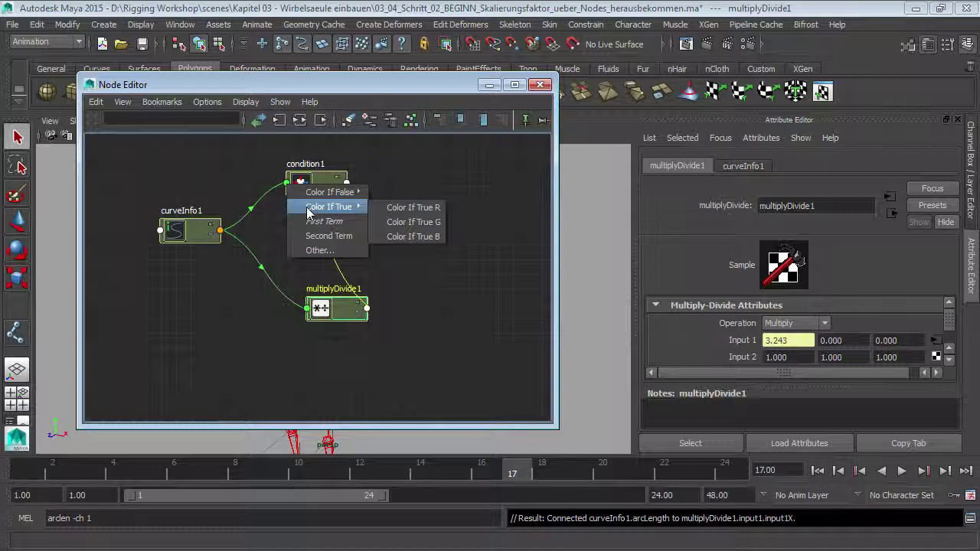
{"action": "left_click", "coordinate": [407, 210]}
{"action": "left_click_drag", "start_coordinate": [332, 186], "coordinate": [414, 193]}
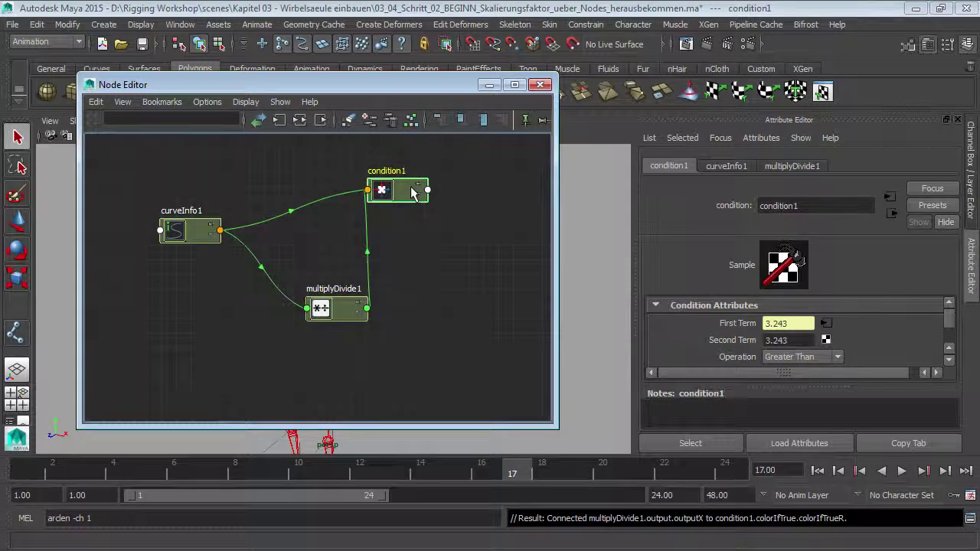
{"action": "left_click", "coordinate": [329, 310]}
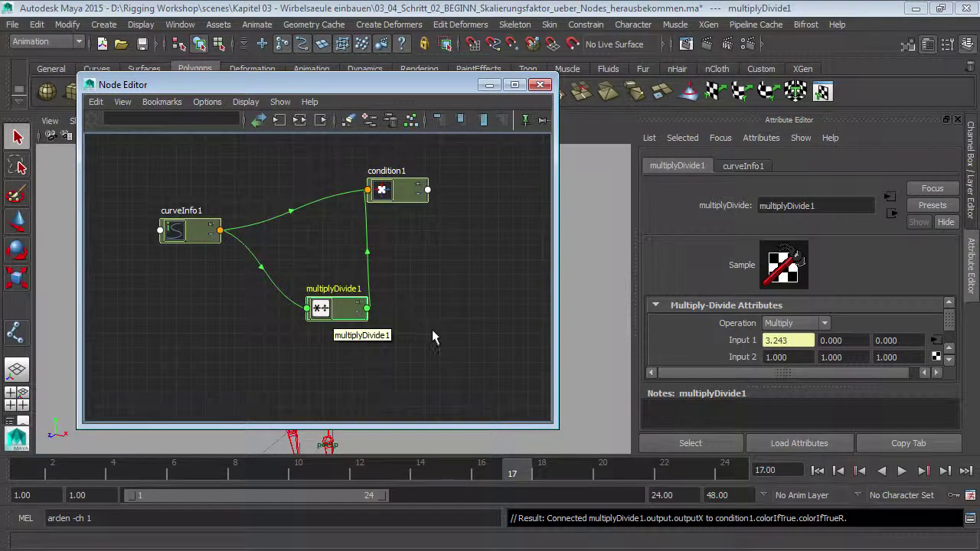
- Switch multiplyDivide1's Operation from Multiply to Divide in the Attribute Editor
{"action": "left_click", "coordinate": [823, 380]}
{"action": "left_click", "coordinate": [789, 323]}
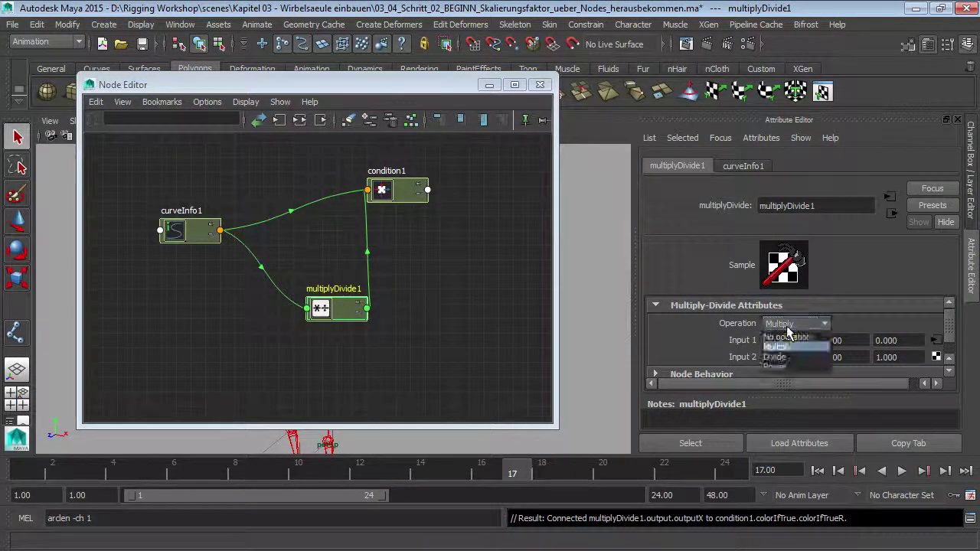
{"action": "left_click", "coordinate": [775, 357]}
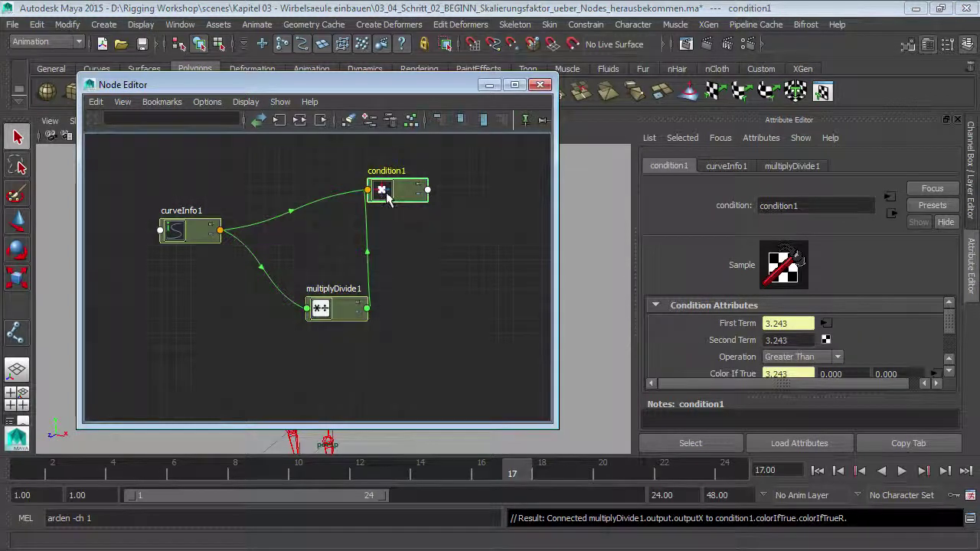
- Wire condition1's Second Term into multiplyDivide1's Input 2X, then rearrange both nodes
{"action": "left_click_drag", "start_coordinate": [386, 198], "coordinate": [328, 195]}
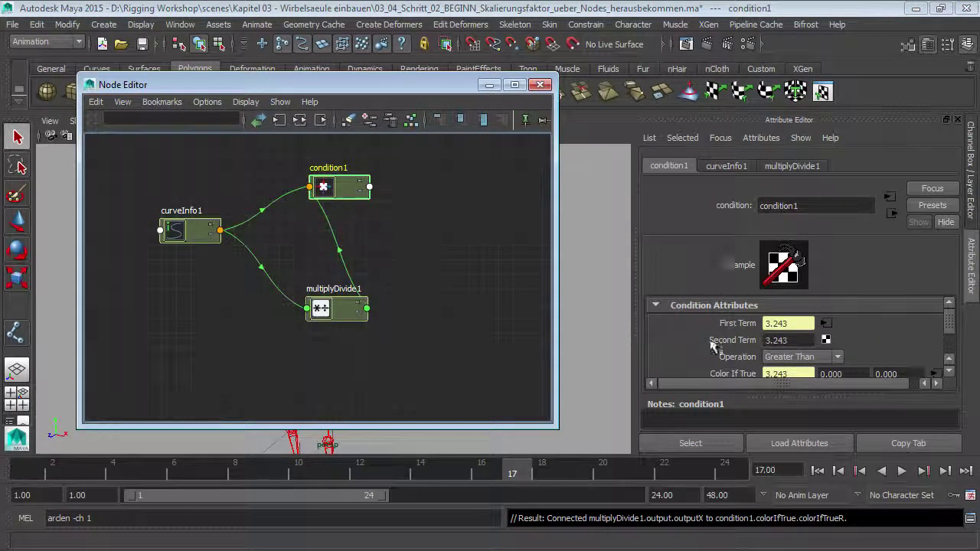
{"action": "left_click", "coordinate": [369, 191]}
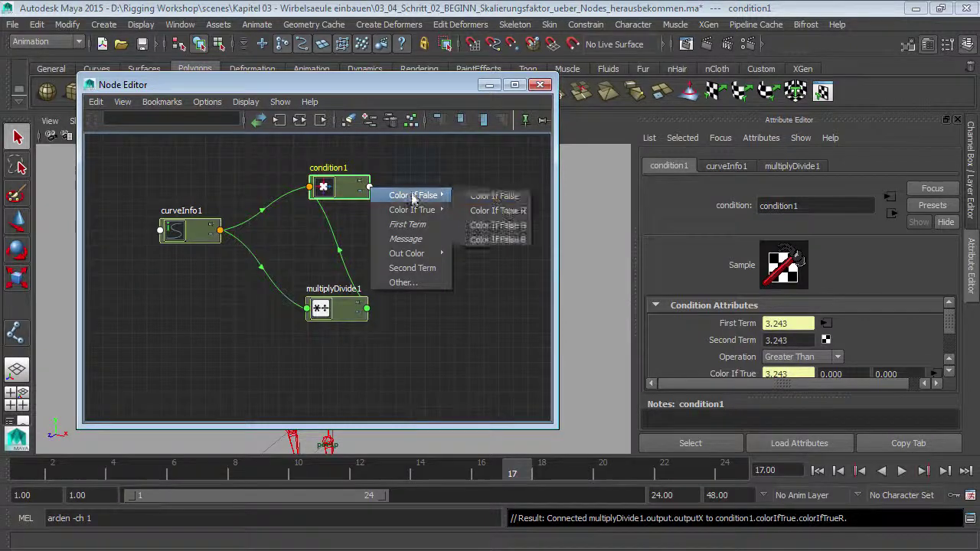
{"action": "left_click", "coordinate": [417, 265]}
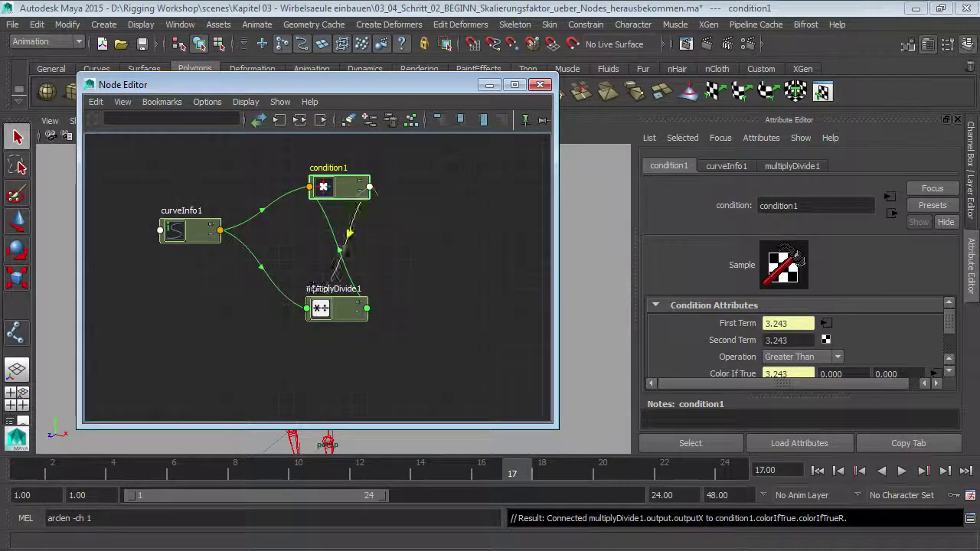
{"action": "left_click", "coordinate": [321, 309]}
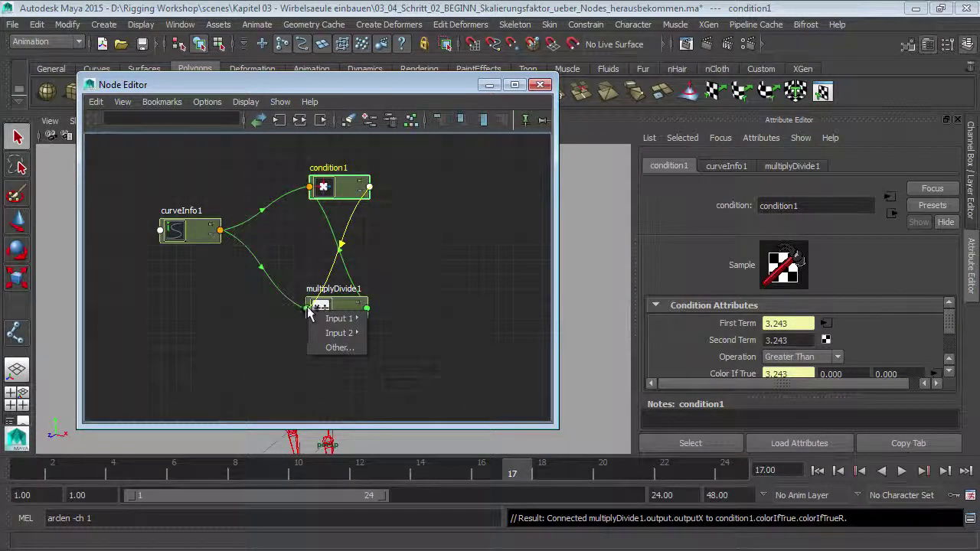
{"action": "mouse_move", "coordinate": [339, 333]}
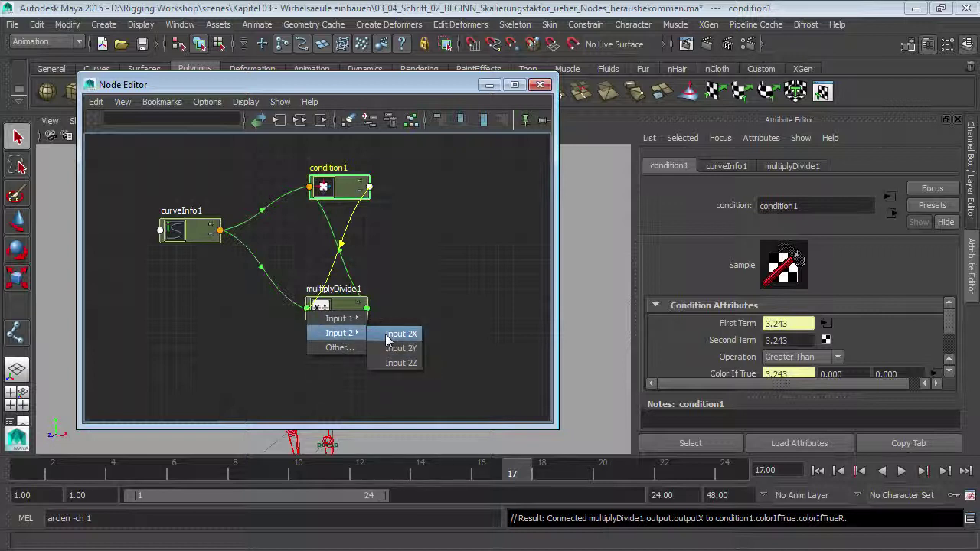
{"action": "left_click", "coordinate": [387, 335]}
{"action": "left_click_drag", "start_coordinate": [329, 310], "coordinate": [428, 297]}
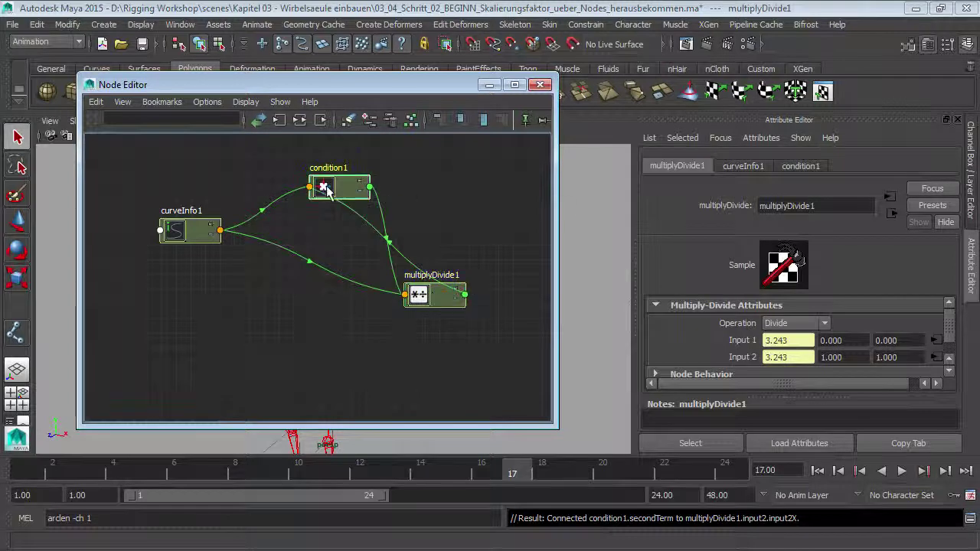
{"action": "left_click_drag", "start_coordinate": [327, 190], "coordinate": [307, 200]}
{"action": "left_click", "coordinate": [437, 295]}
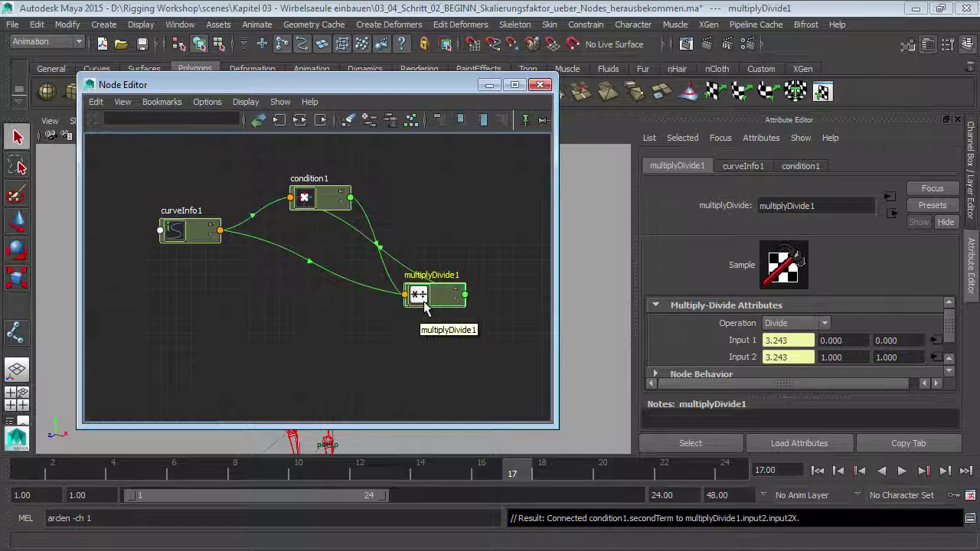
- Check condition1 and multiplyDivide1 values, then move the Node Editor right to reveal the spine skeleton
{"action": "left_click", "coordinate": [321, 201]}
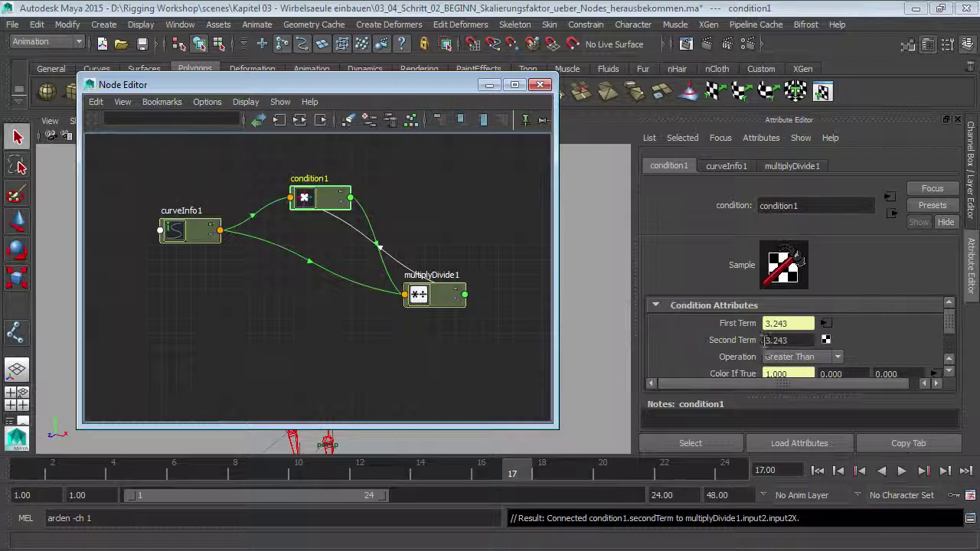
{"action": "left_click", "coordinate": [444, 298]}
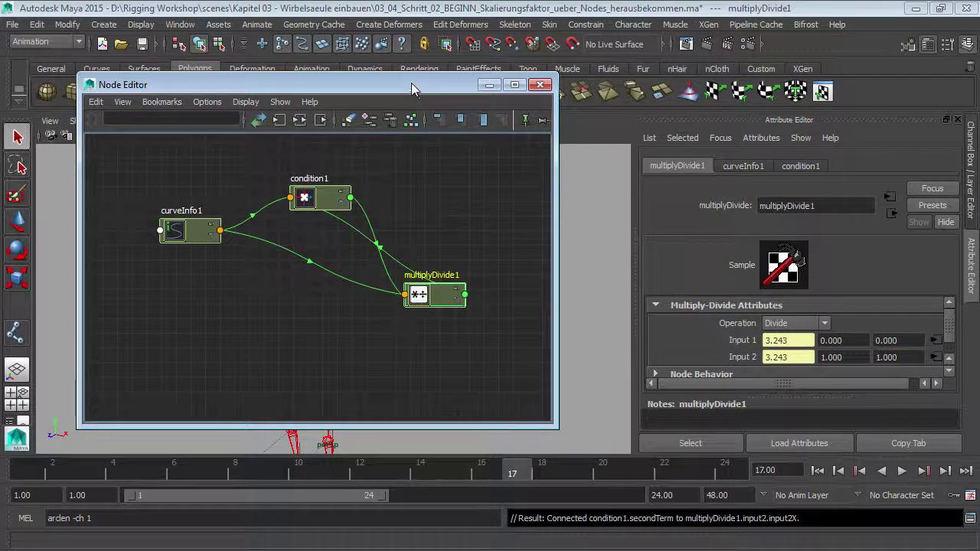
{"action": "left_click_drag", "start_coordinate": [411, 83], "coordinate": [431, 83]}
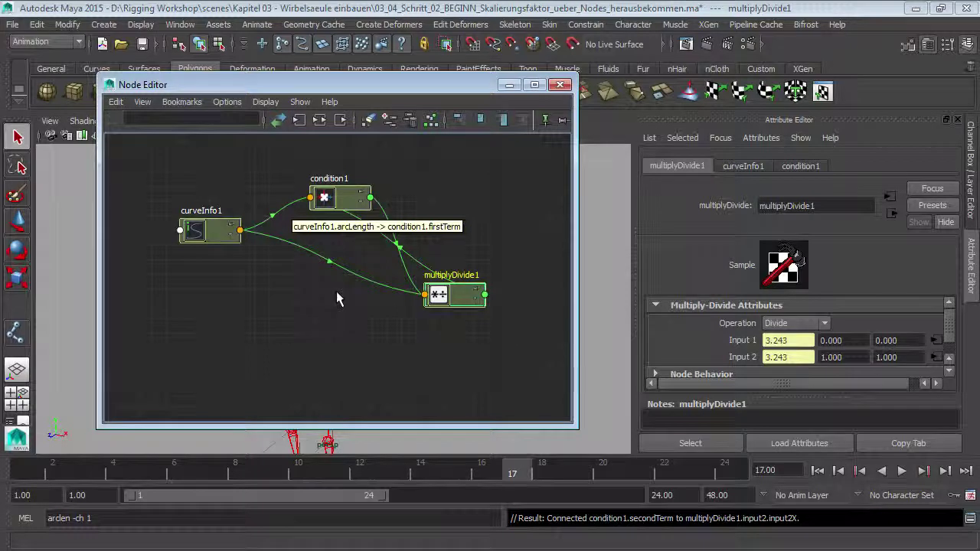
{"action": "left_click_drag", "start_coordinate": [376, 84], "coordinate": [671, 71]}
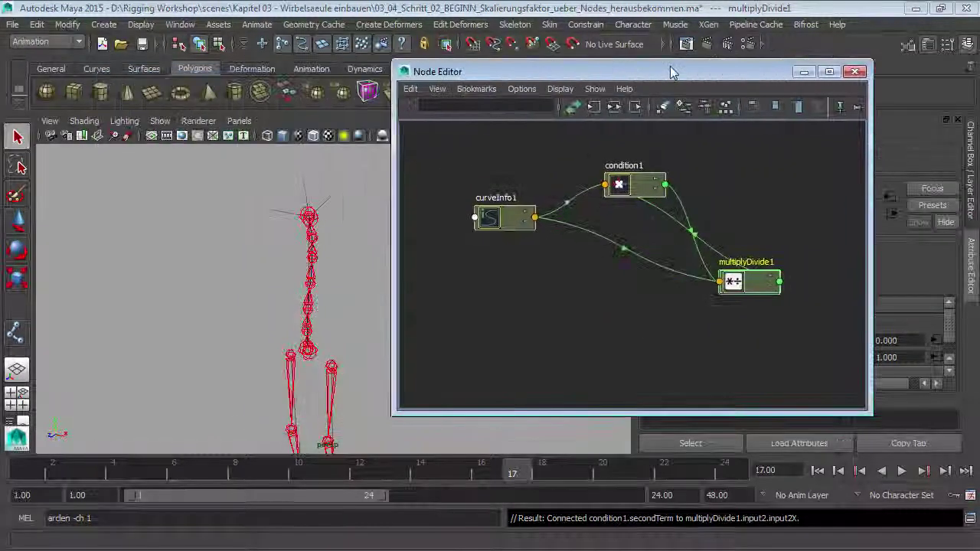
{"action": "mouse_move", "coordinate": [324, 221]}
{"action": "left_mouse_down", "text": "alt"}
{"action": "mouse_move", "coordinate": [331, 272]}
{"action": "mouse_move", "coordinate": [260, 290]}
{"action": "left_mouse_up", "text": "alt"}
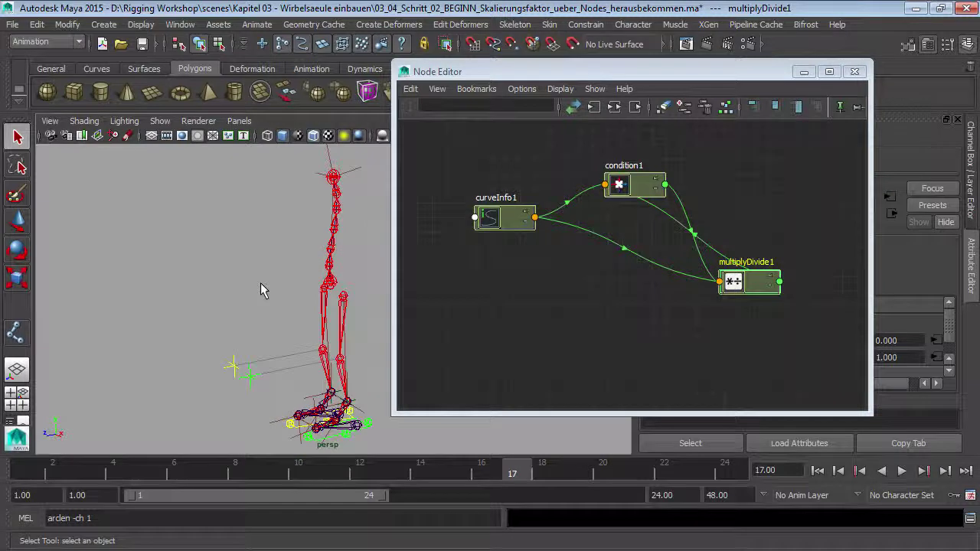